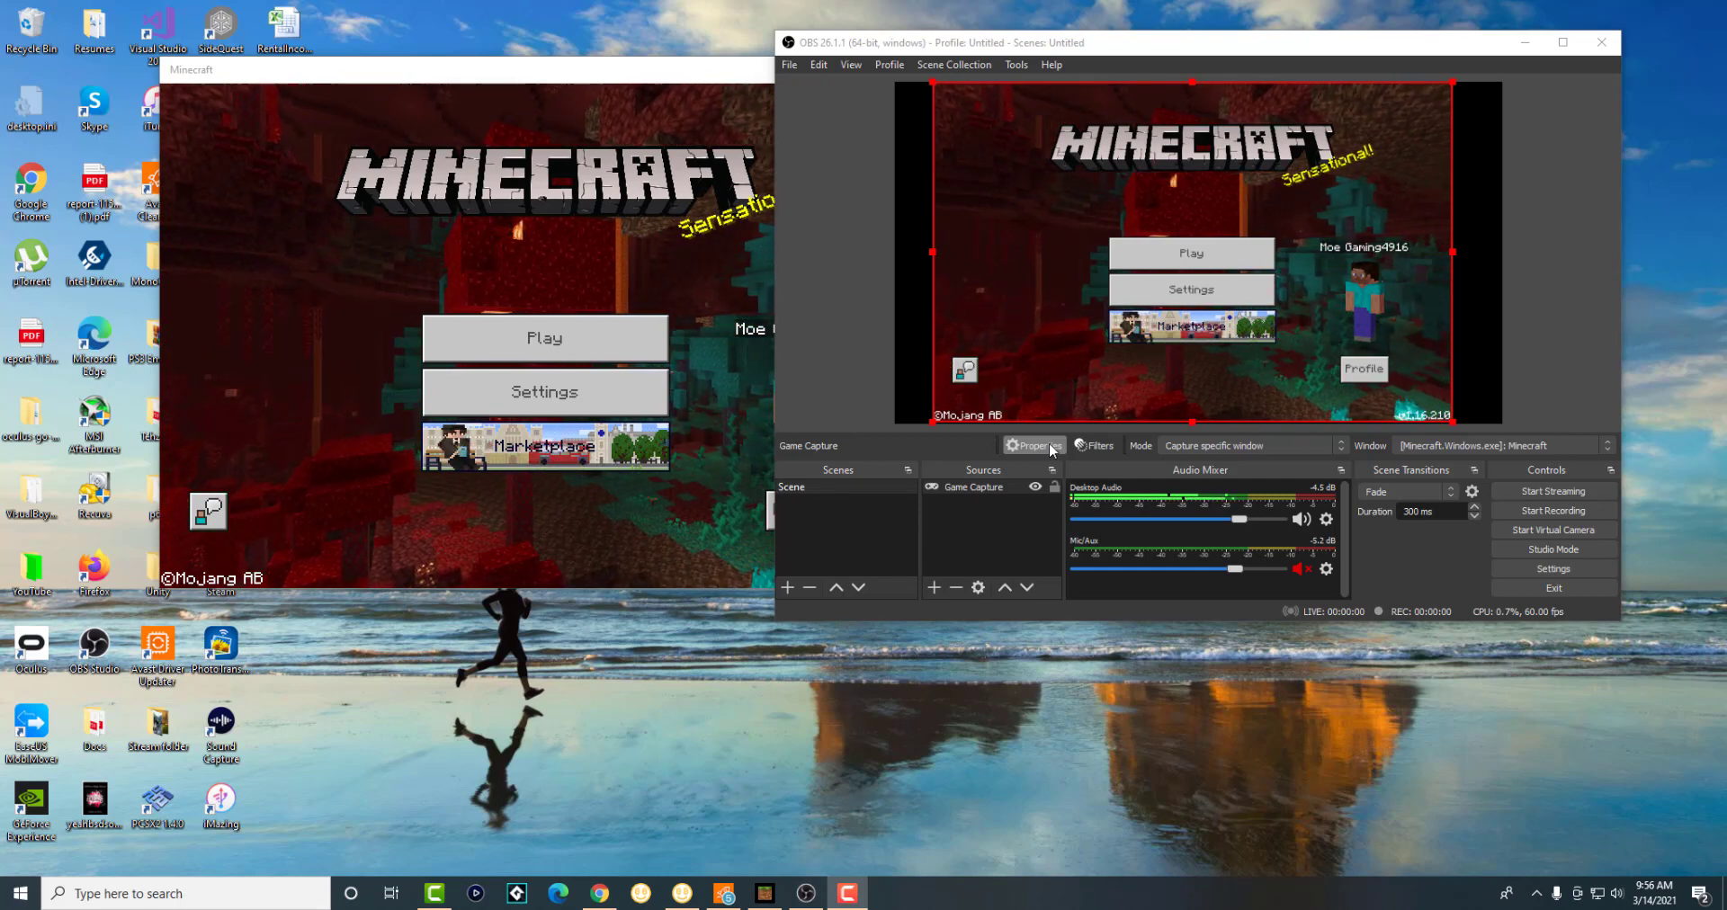
Check OBS Studio for a newer version through the Help menu and dismiss the no-updates notice
click(1080, 59)
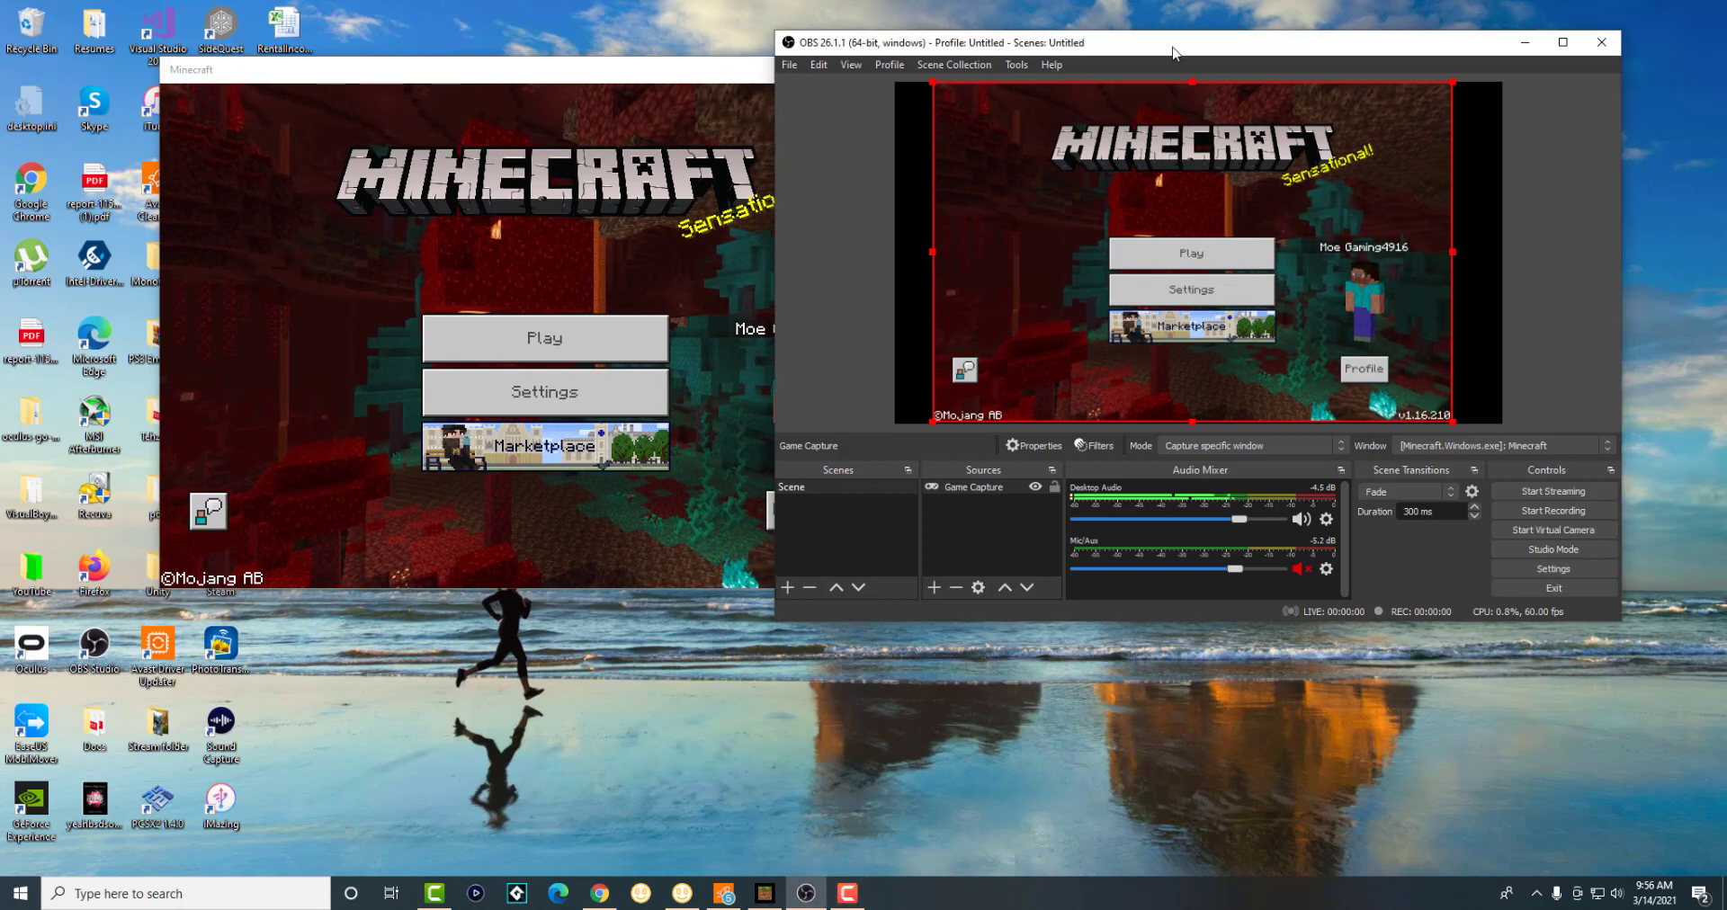
click(1052, 67)
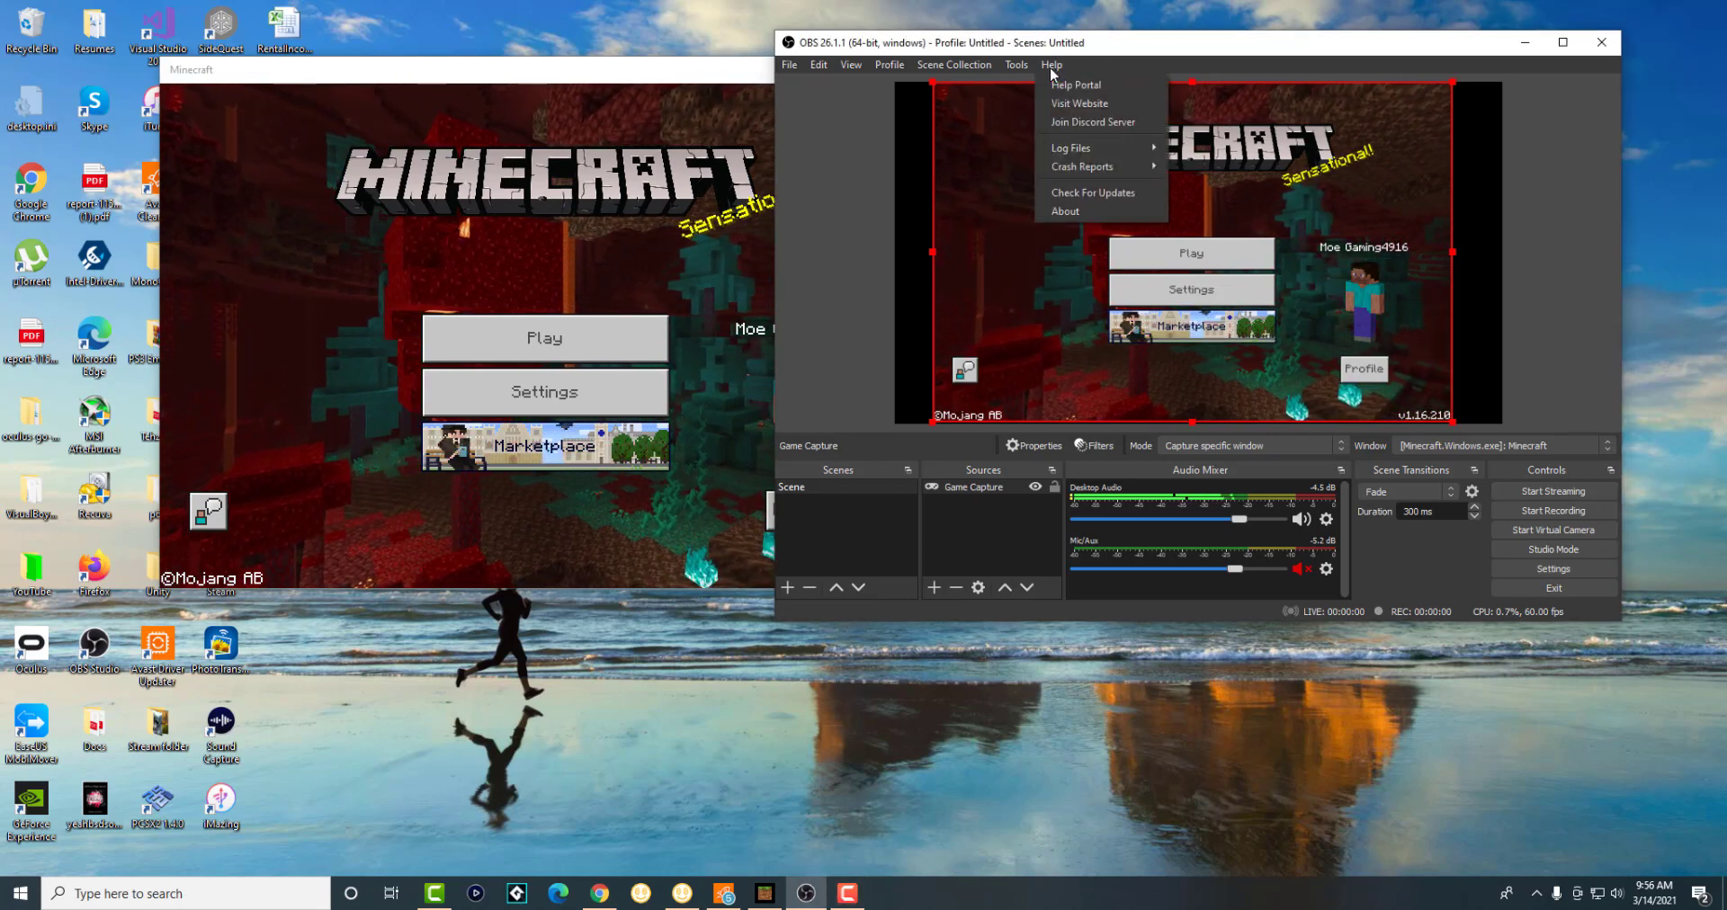
click(1062, 193)
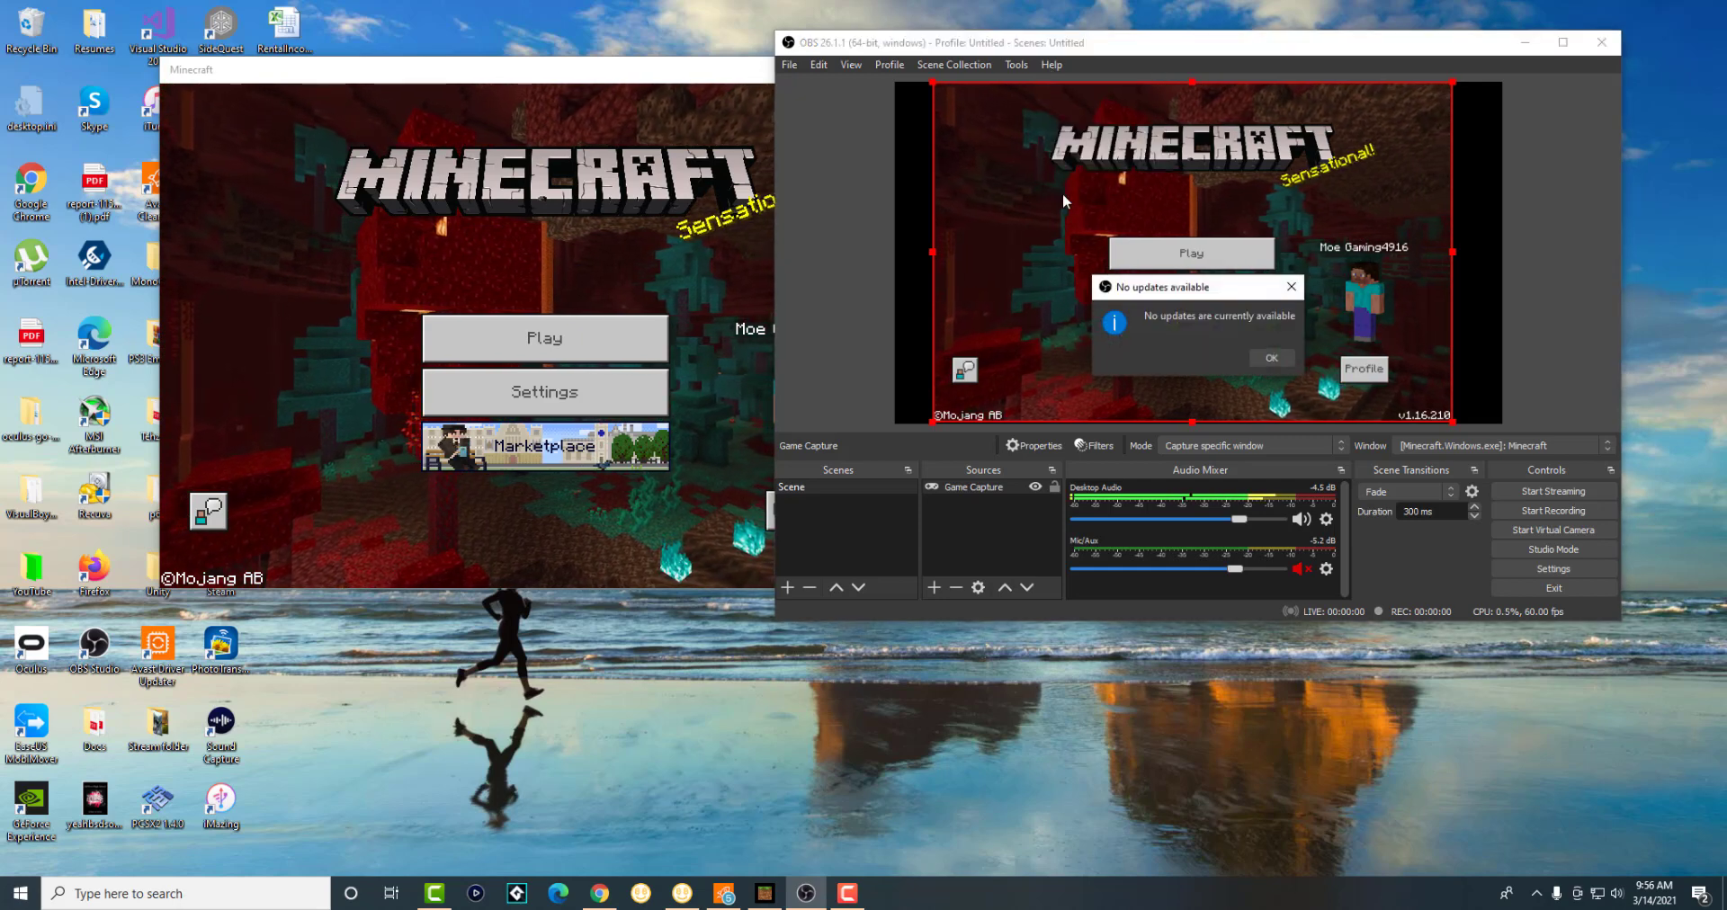
click(1263, 363)
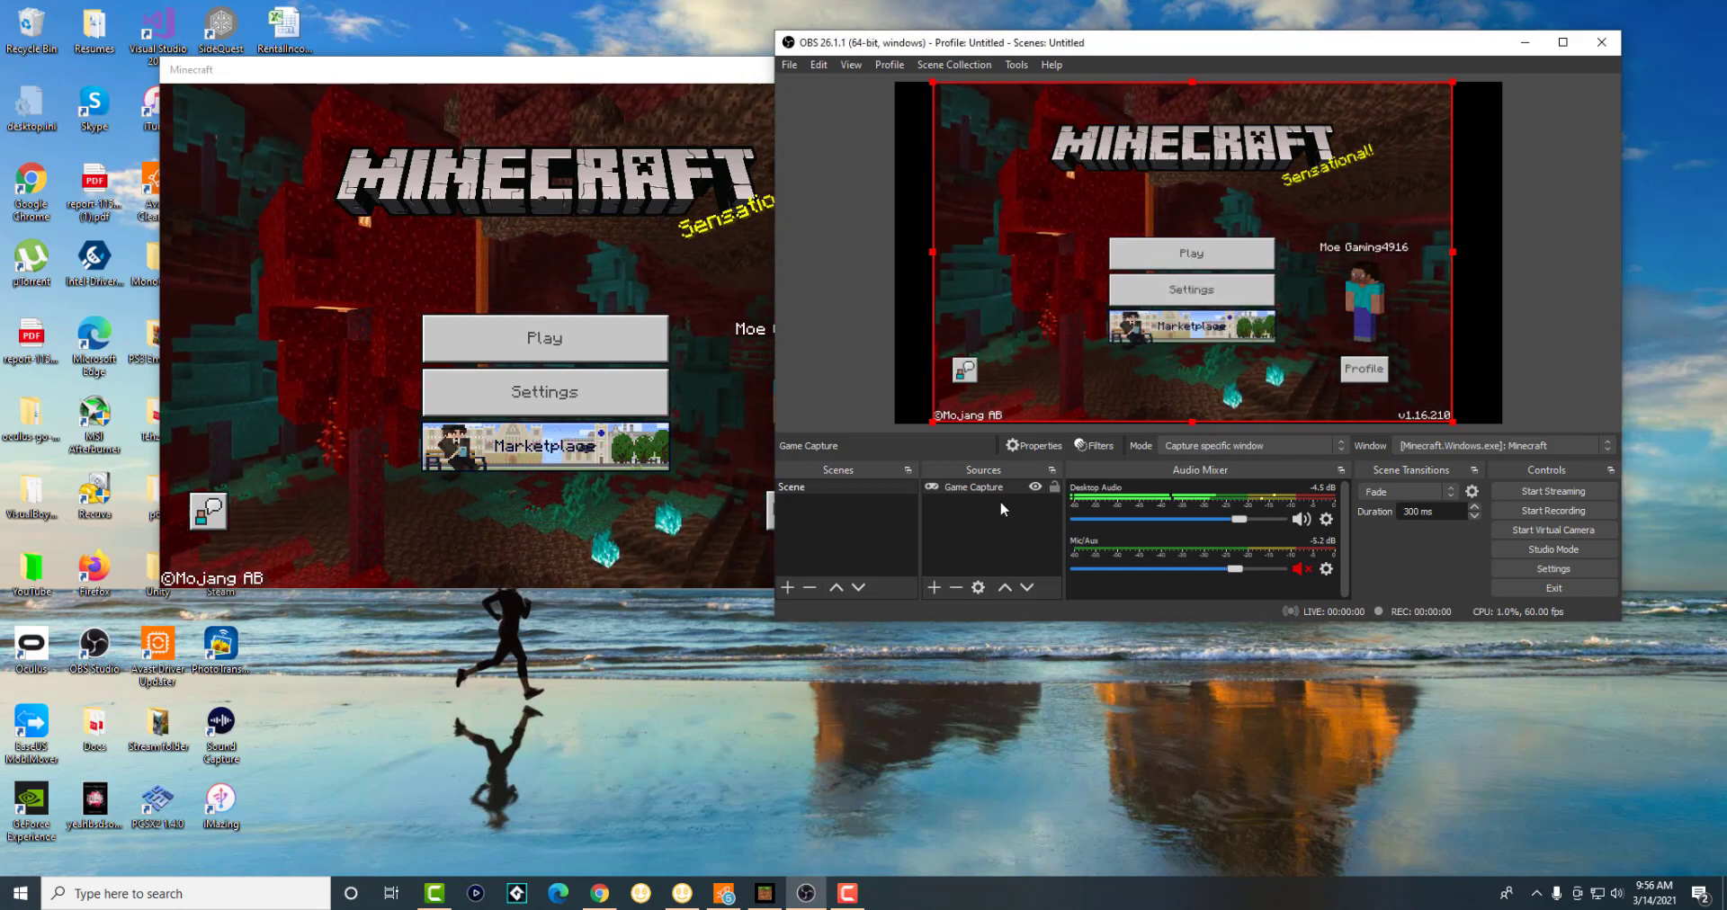
Add a Game Capture source named 'Game Capture 2' and set its mode to capture a specific window
click(929, 594)
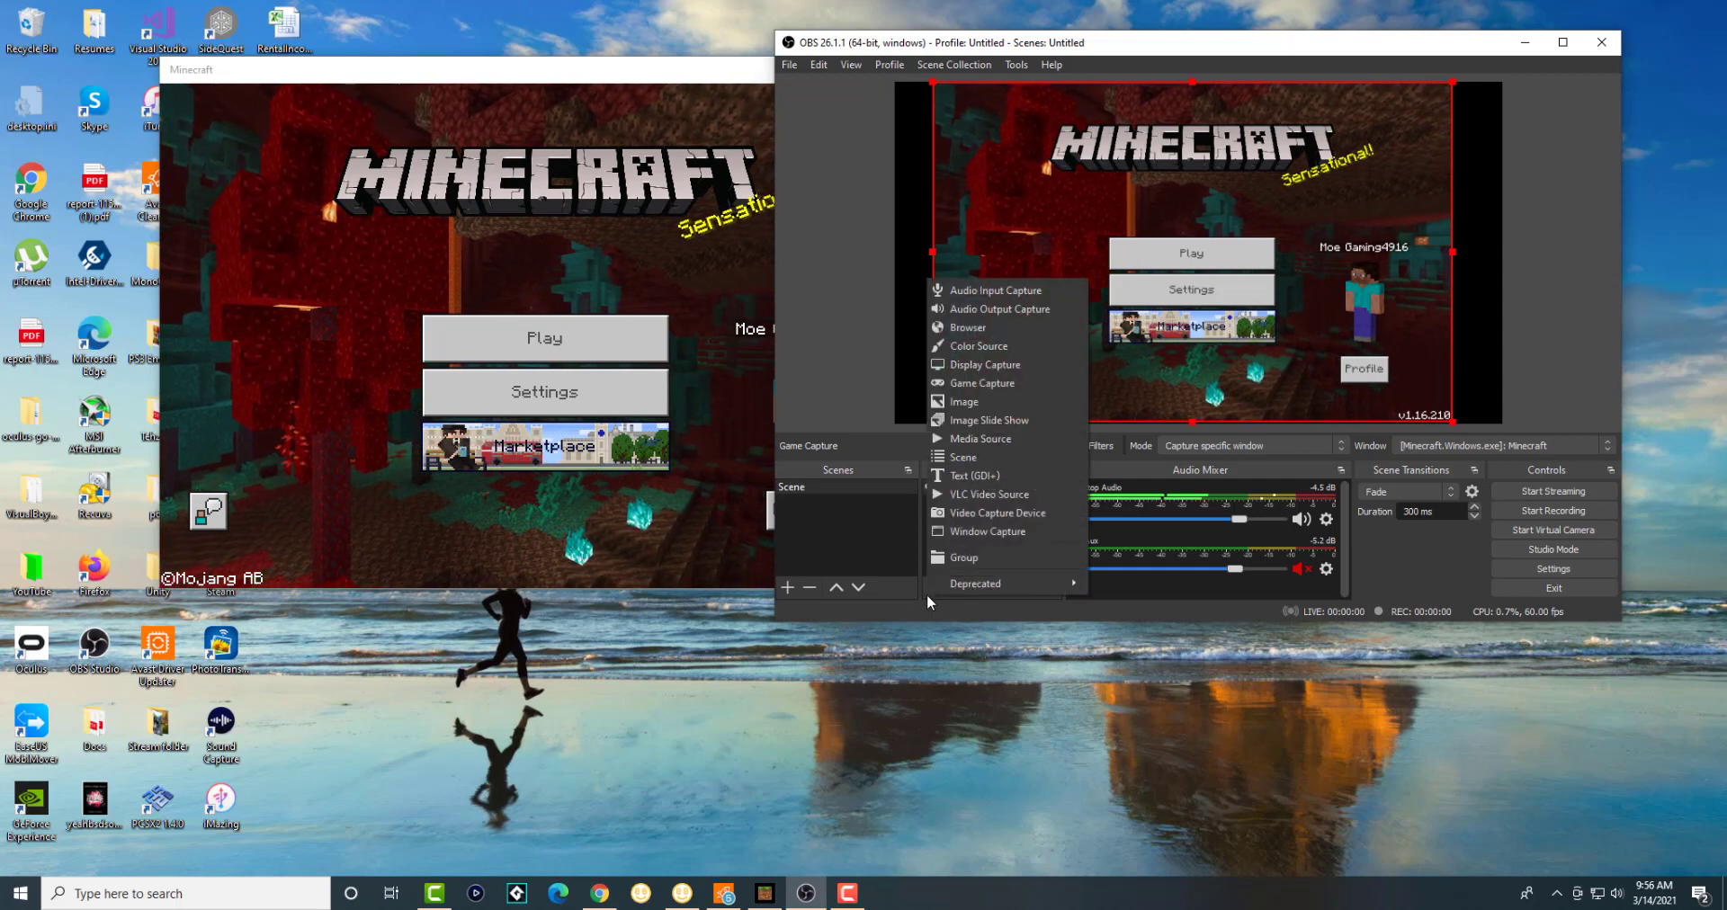
click(966, 384)
click(1262, 451)
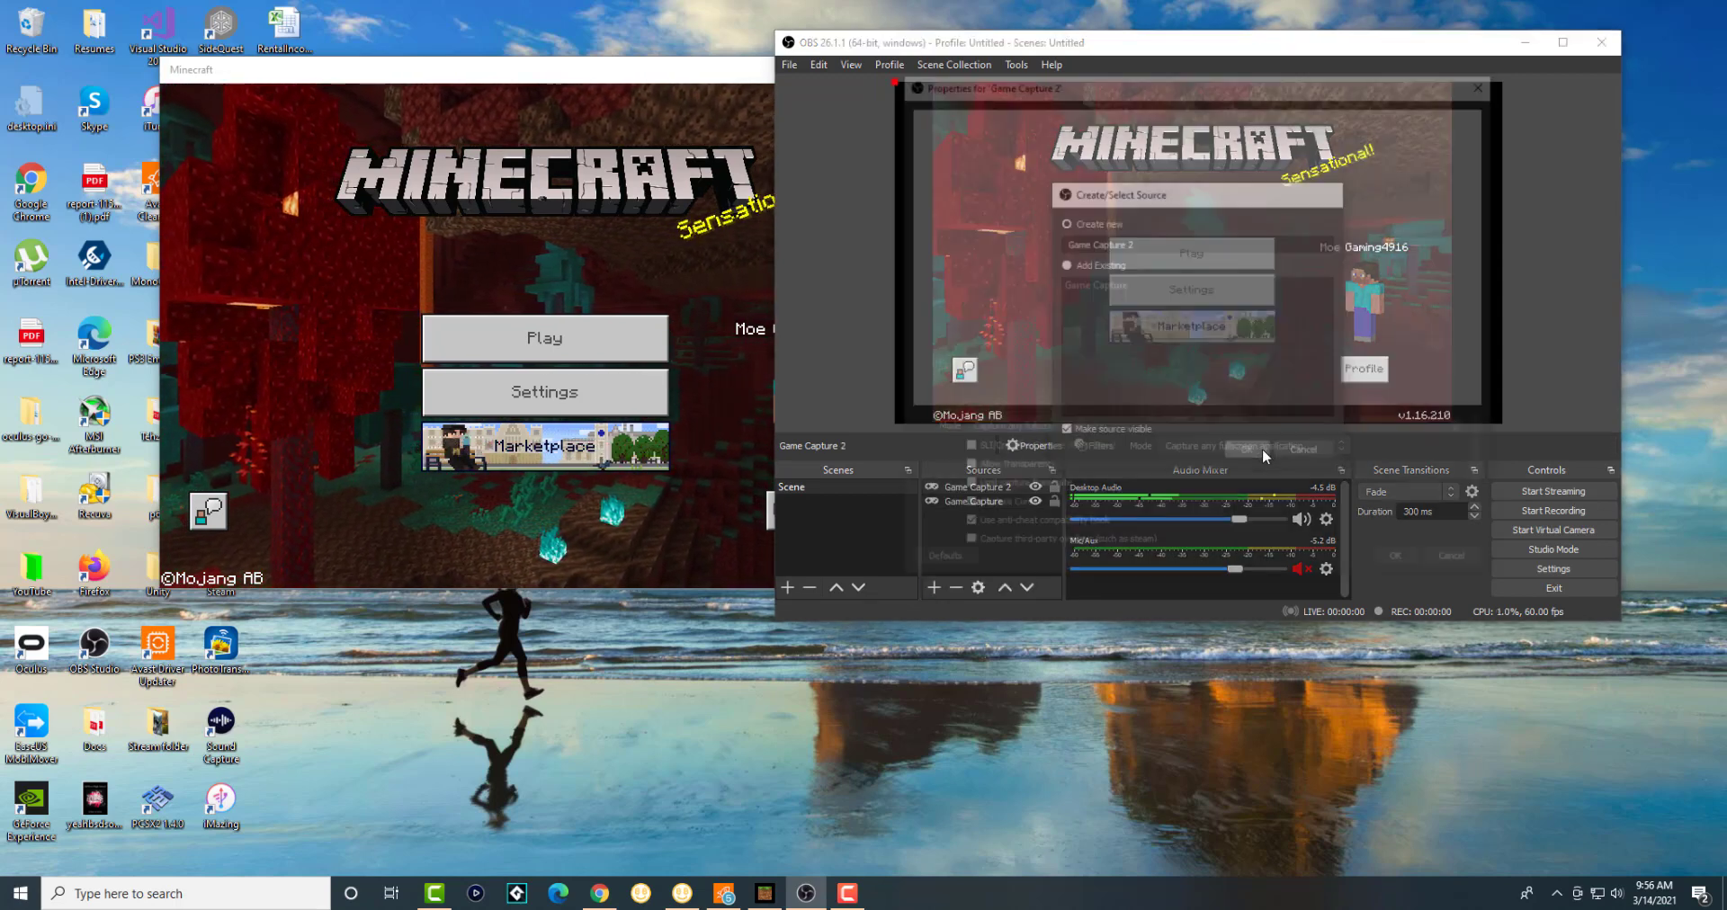
click(1087, 435)
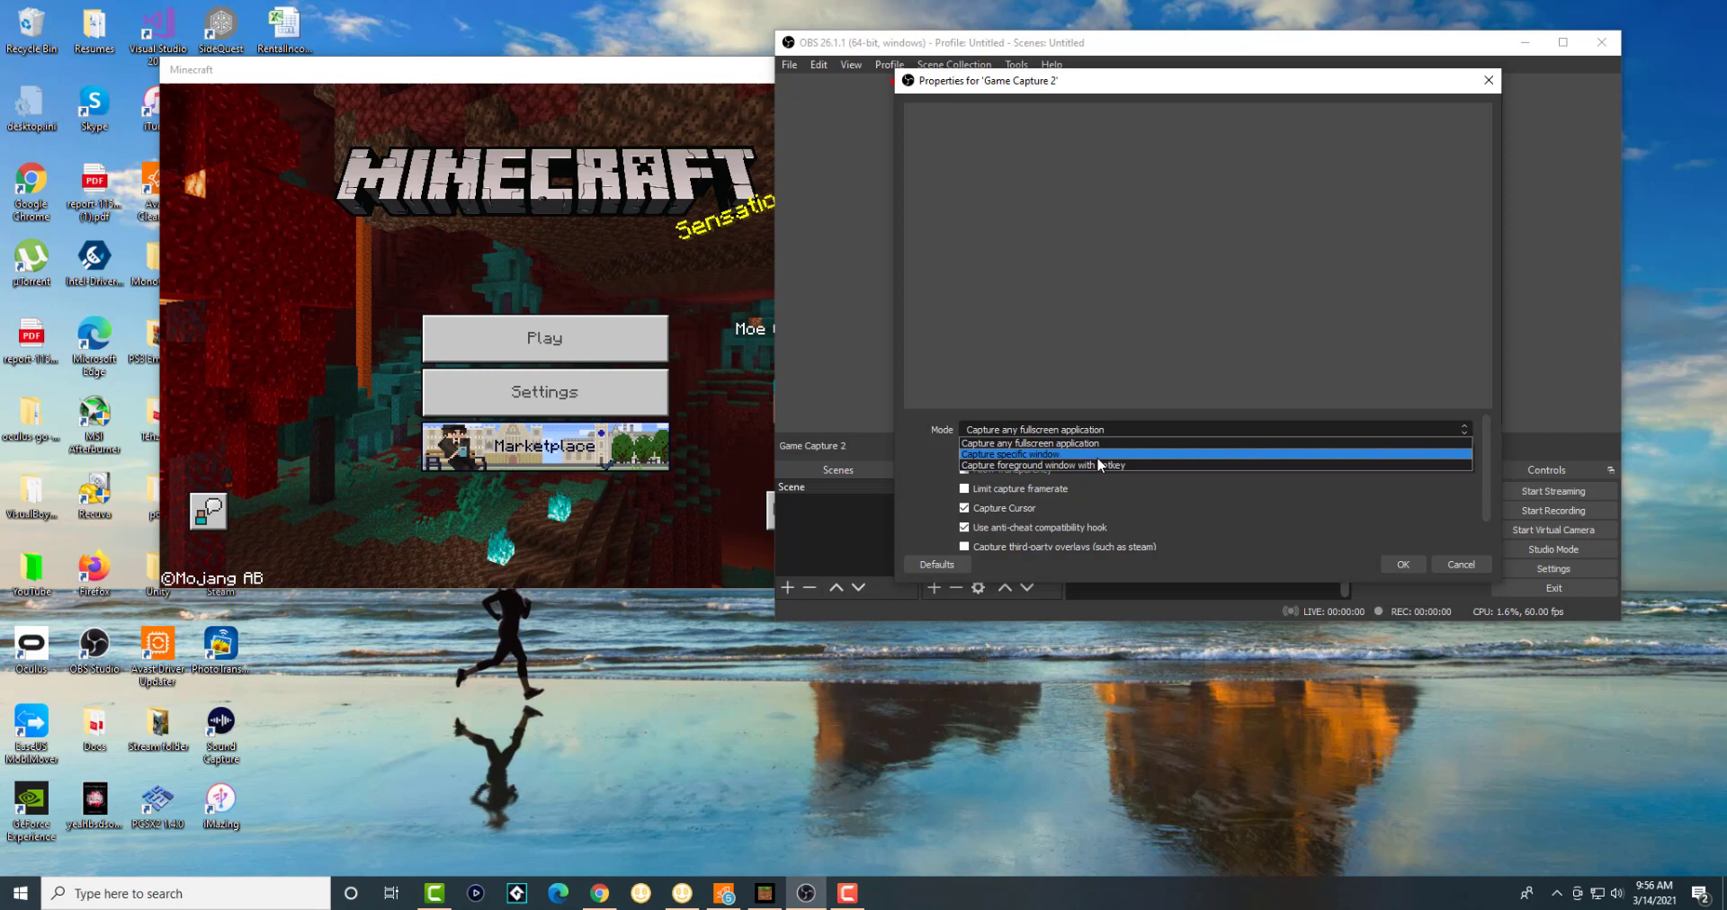
click(1099, 456)
Browse the window list without picking a window, then cancel the Game Capture 2 property changes
click(1088, 419)
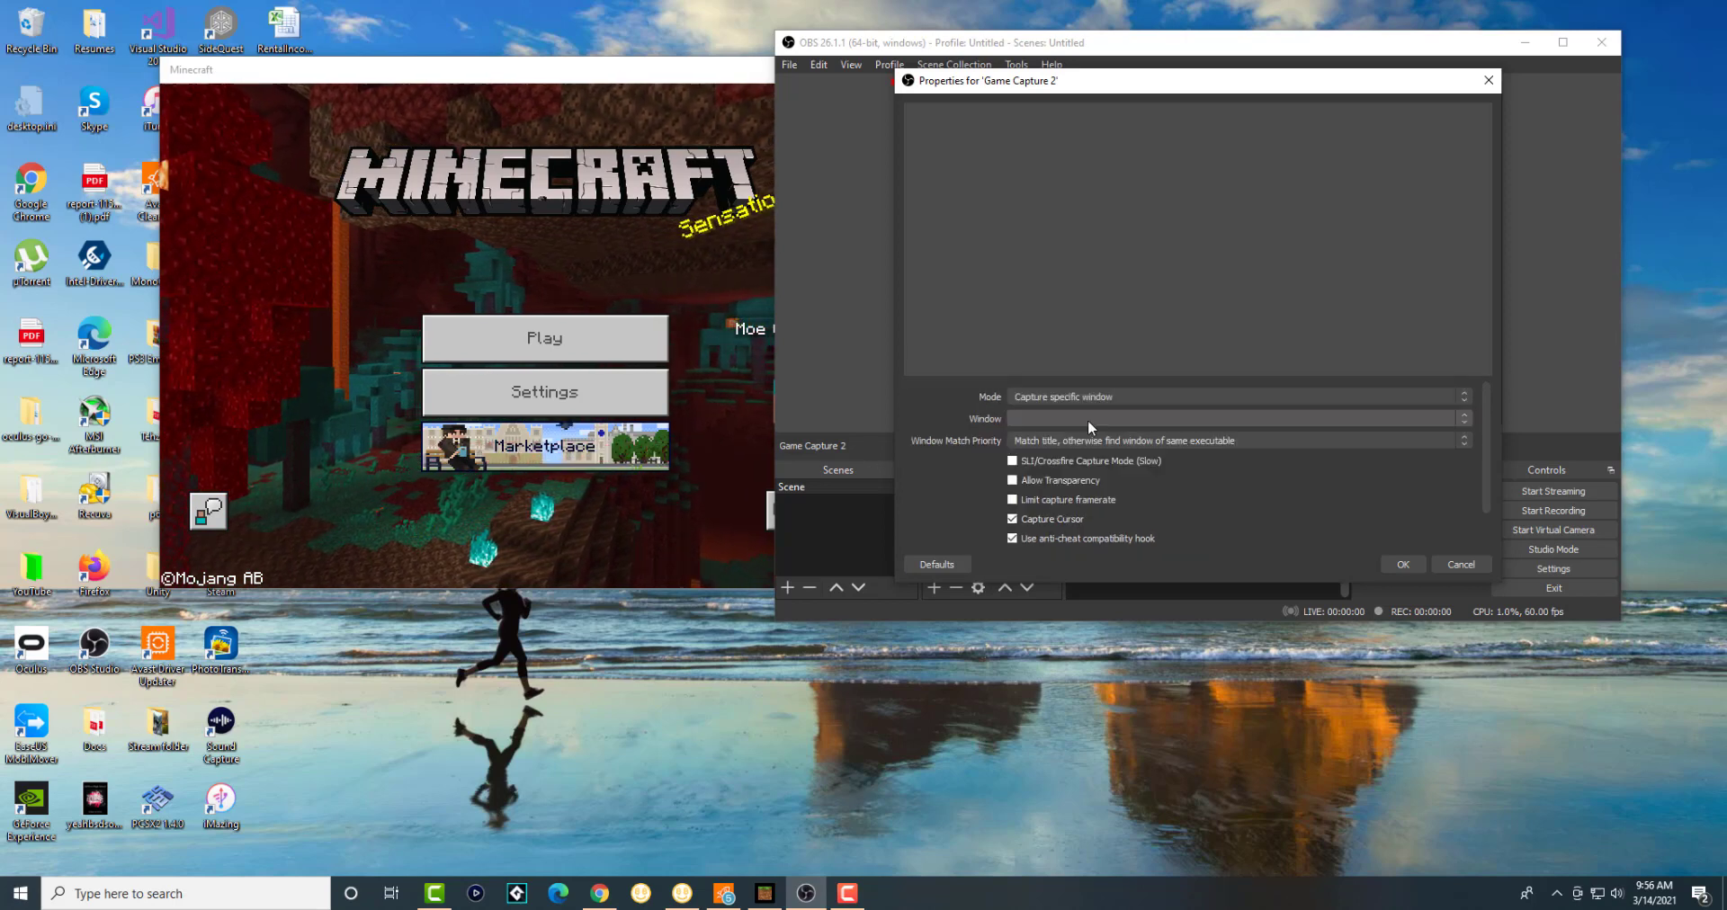
click(1088, 420)
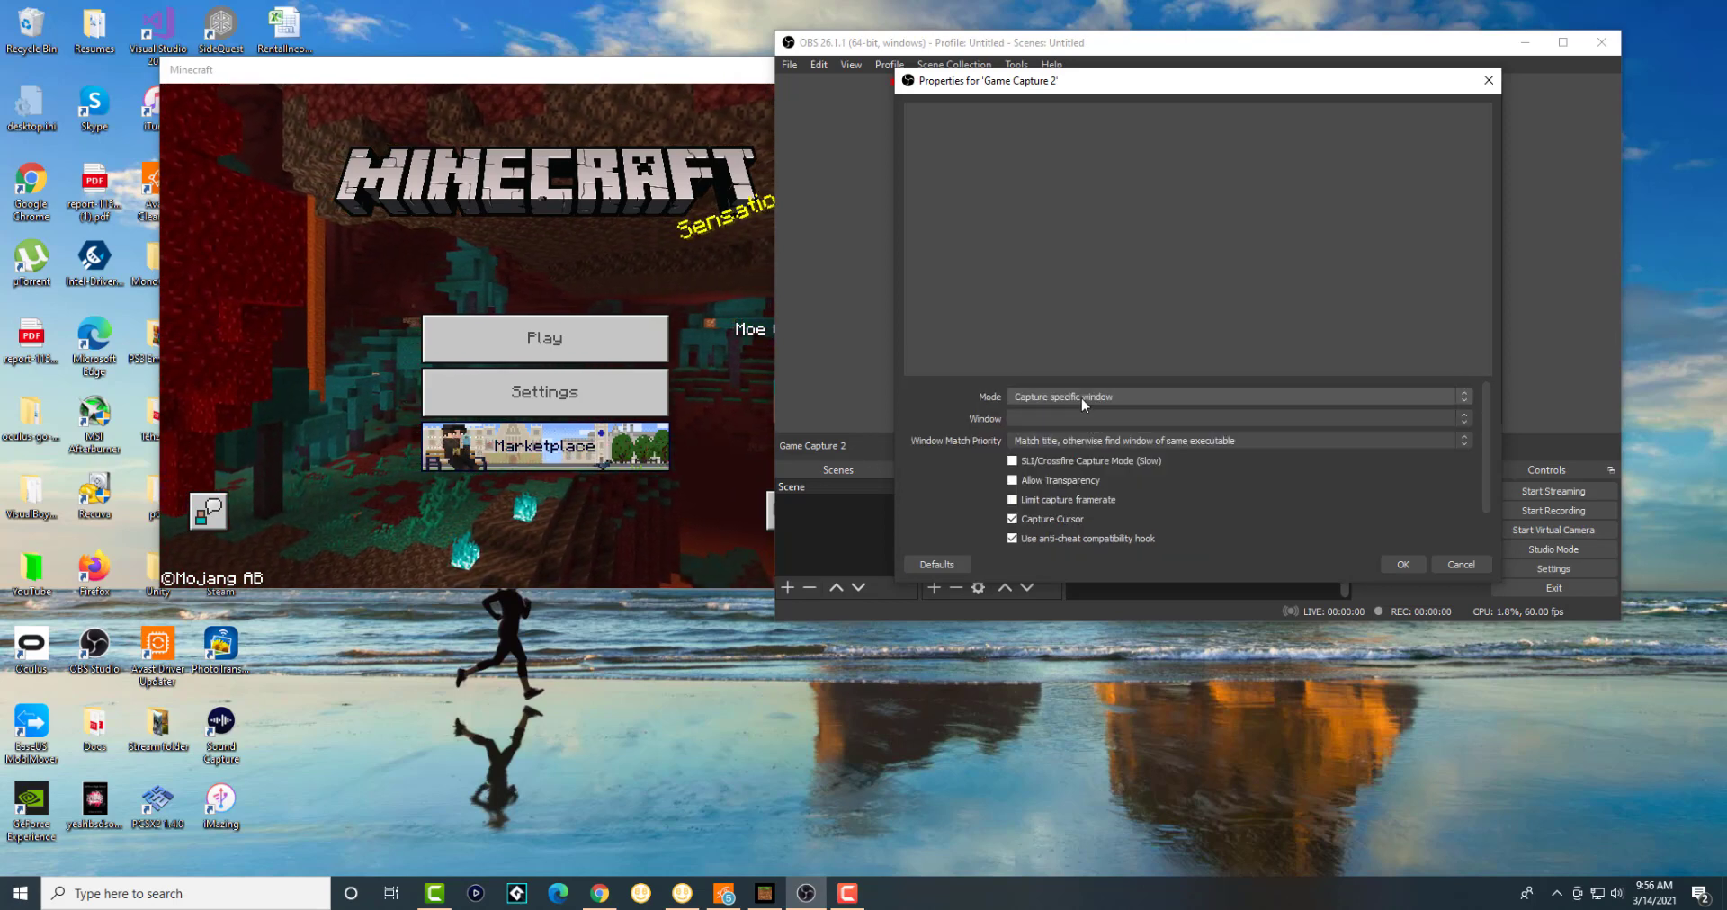
click(1082, 399)
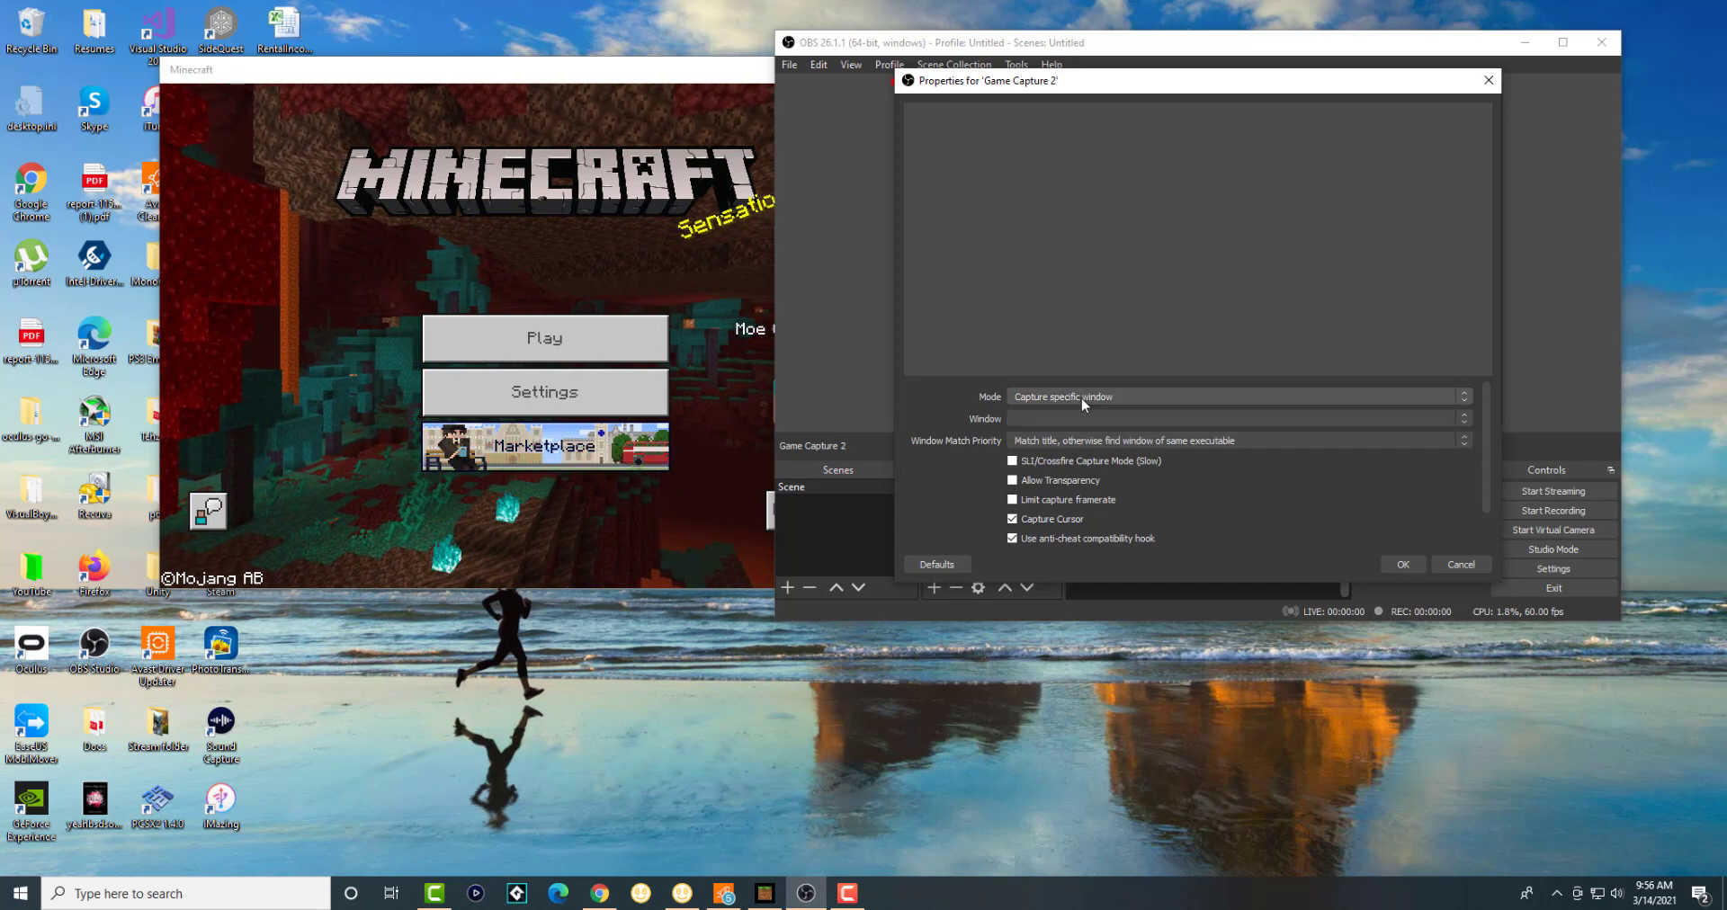
click(1076, 401)
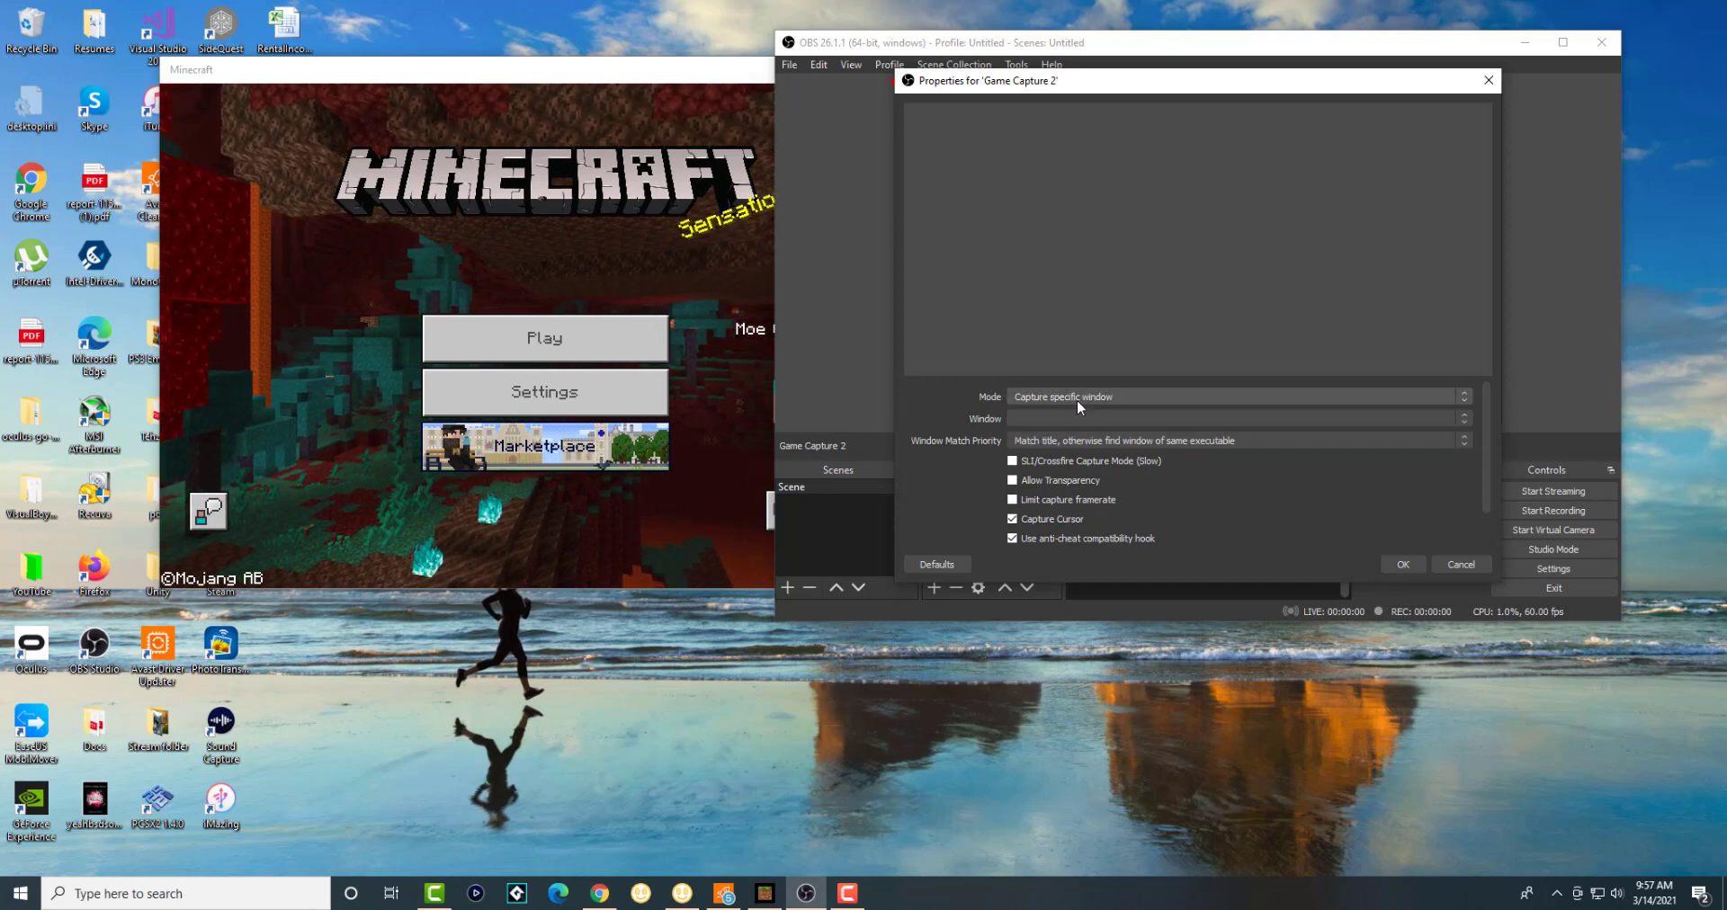
click(1066, 424)
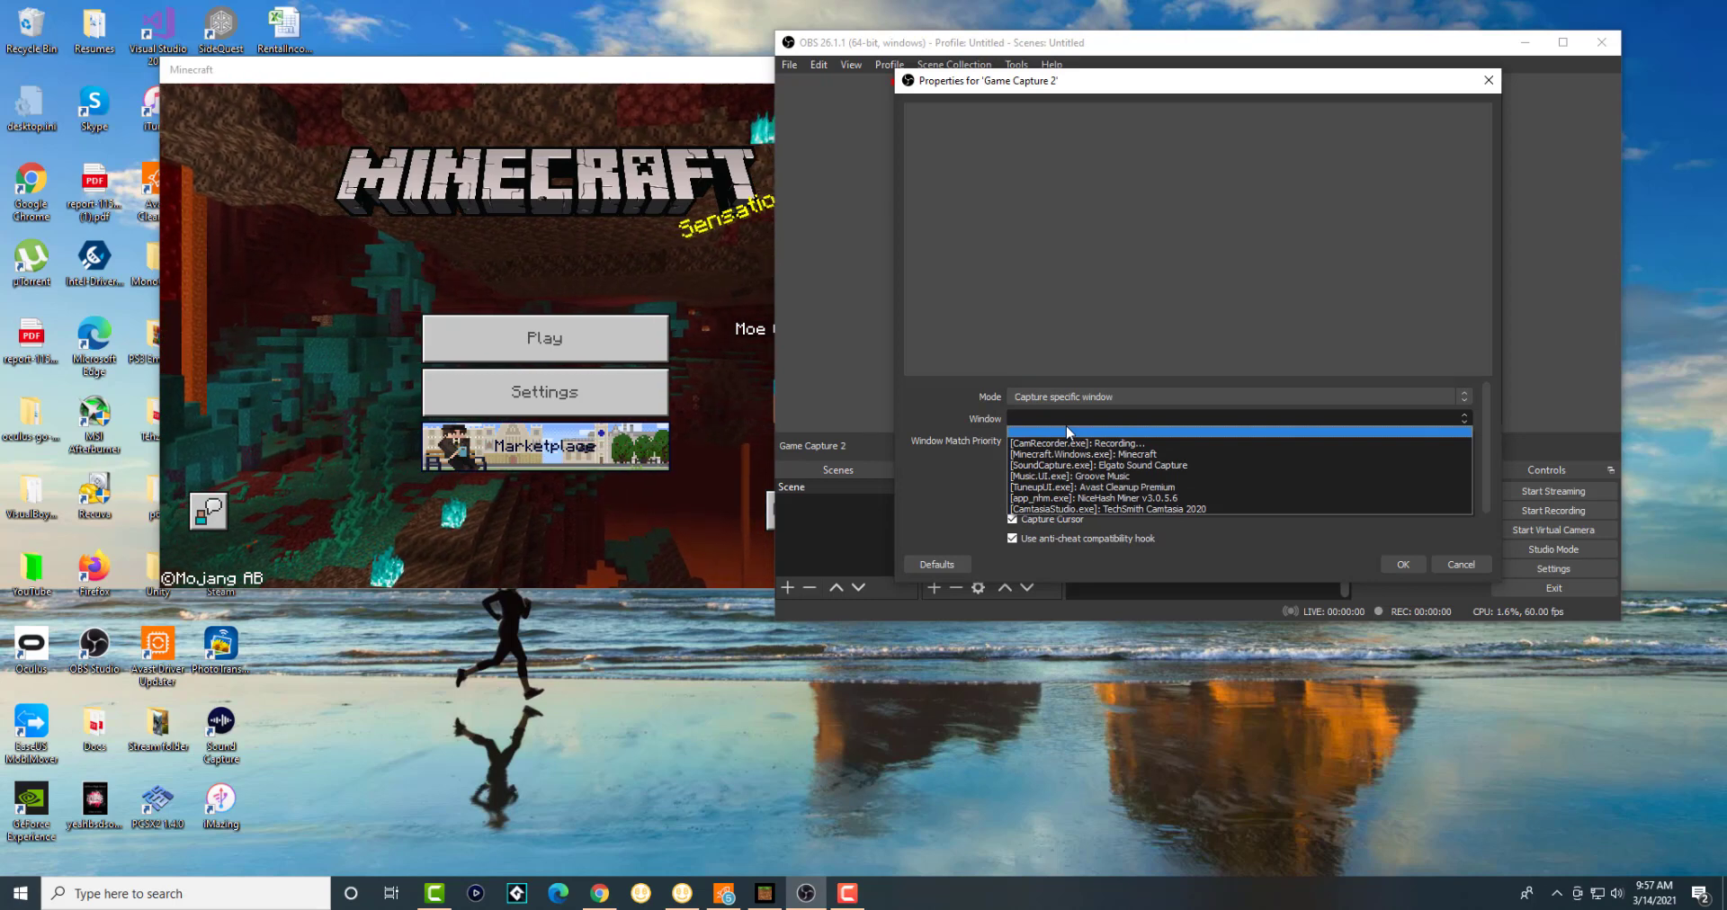
click(1066, 425)
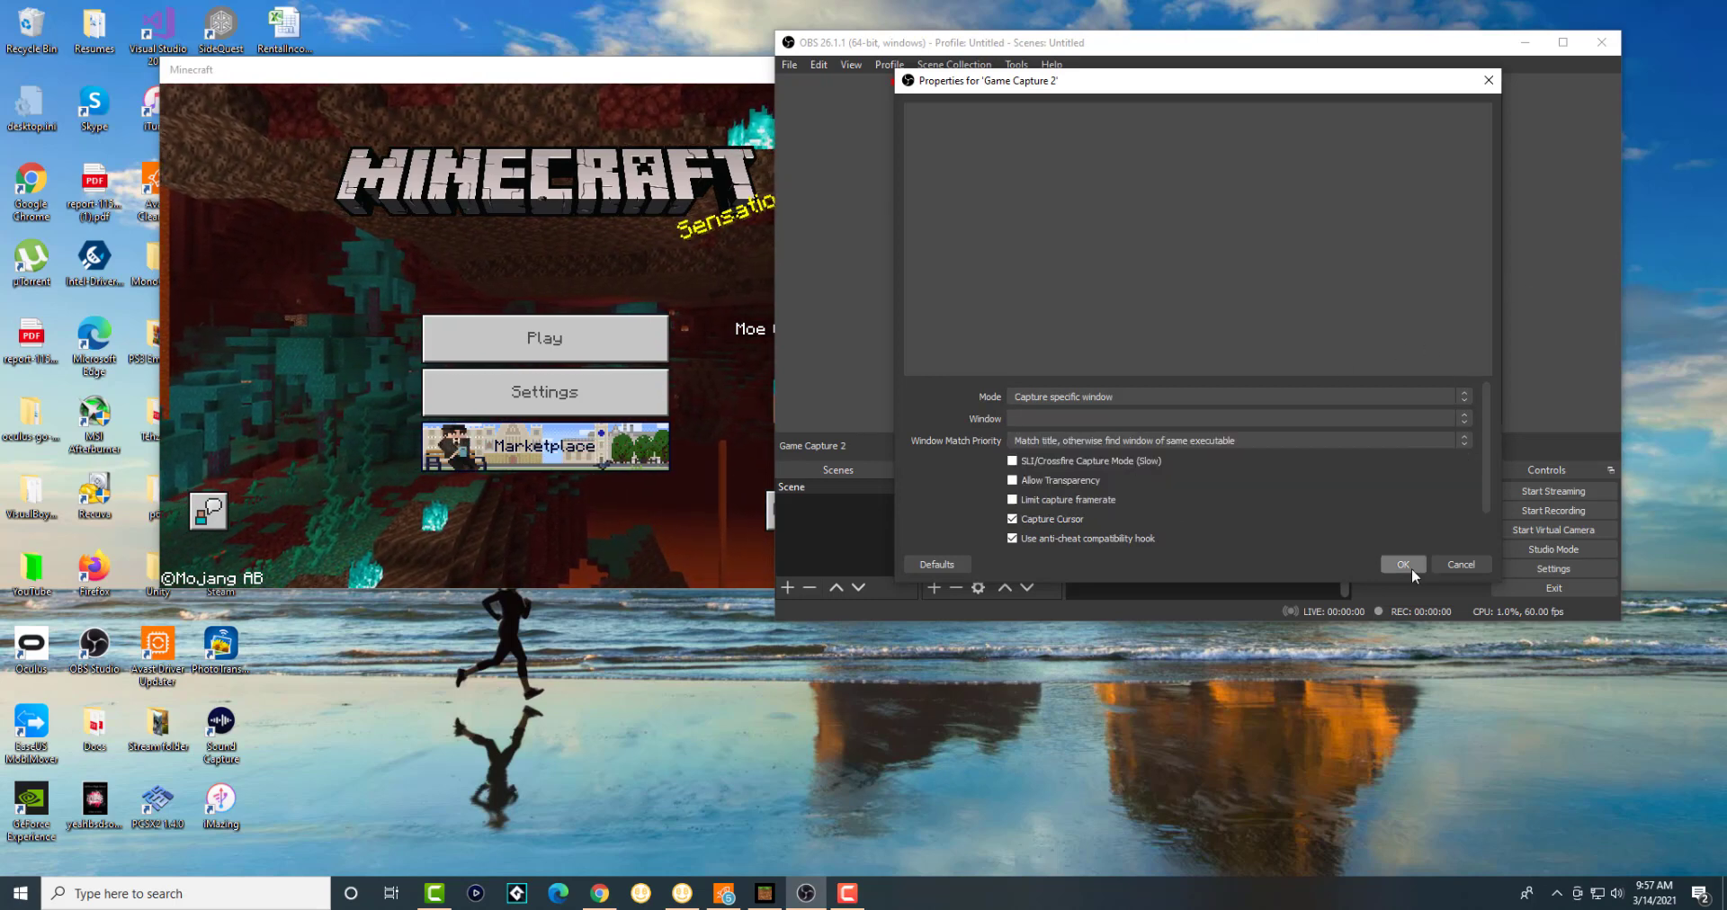
click(1470, 569)
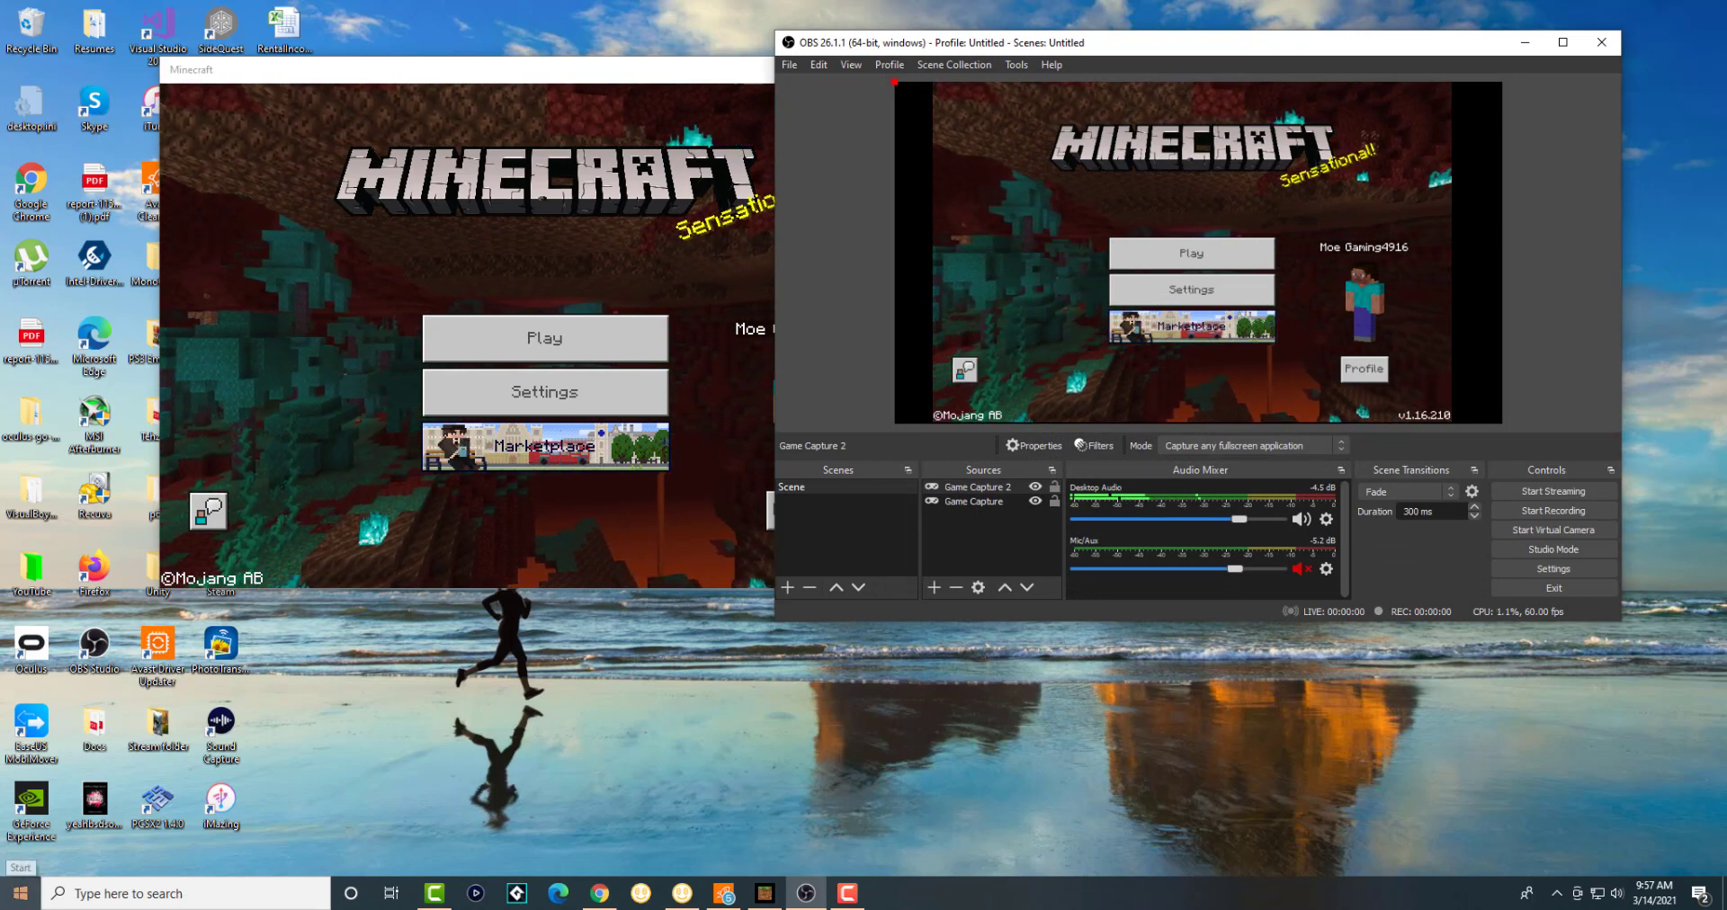
Open This PC in File Explorer, view System properties (i7-7700K, 16 GB RAM), then close that window
click(596, 731)
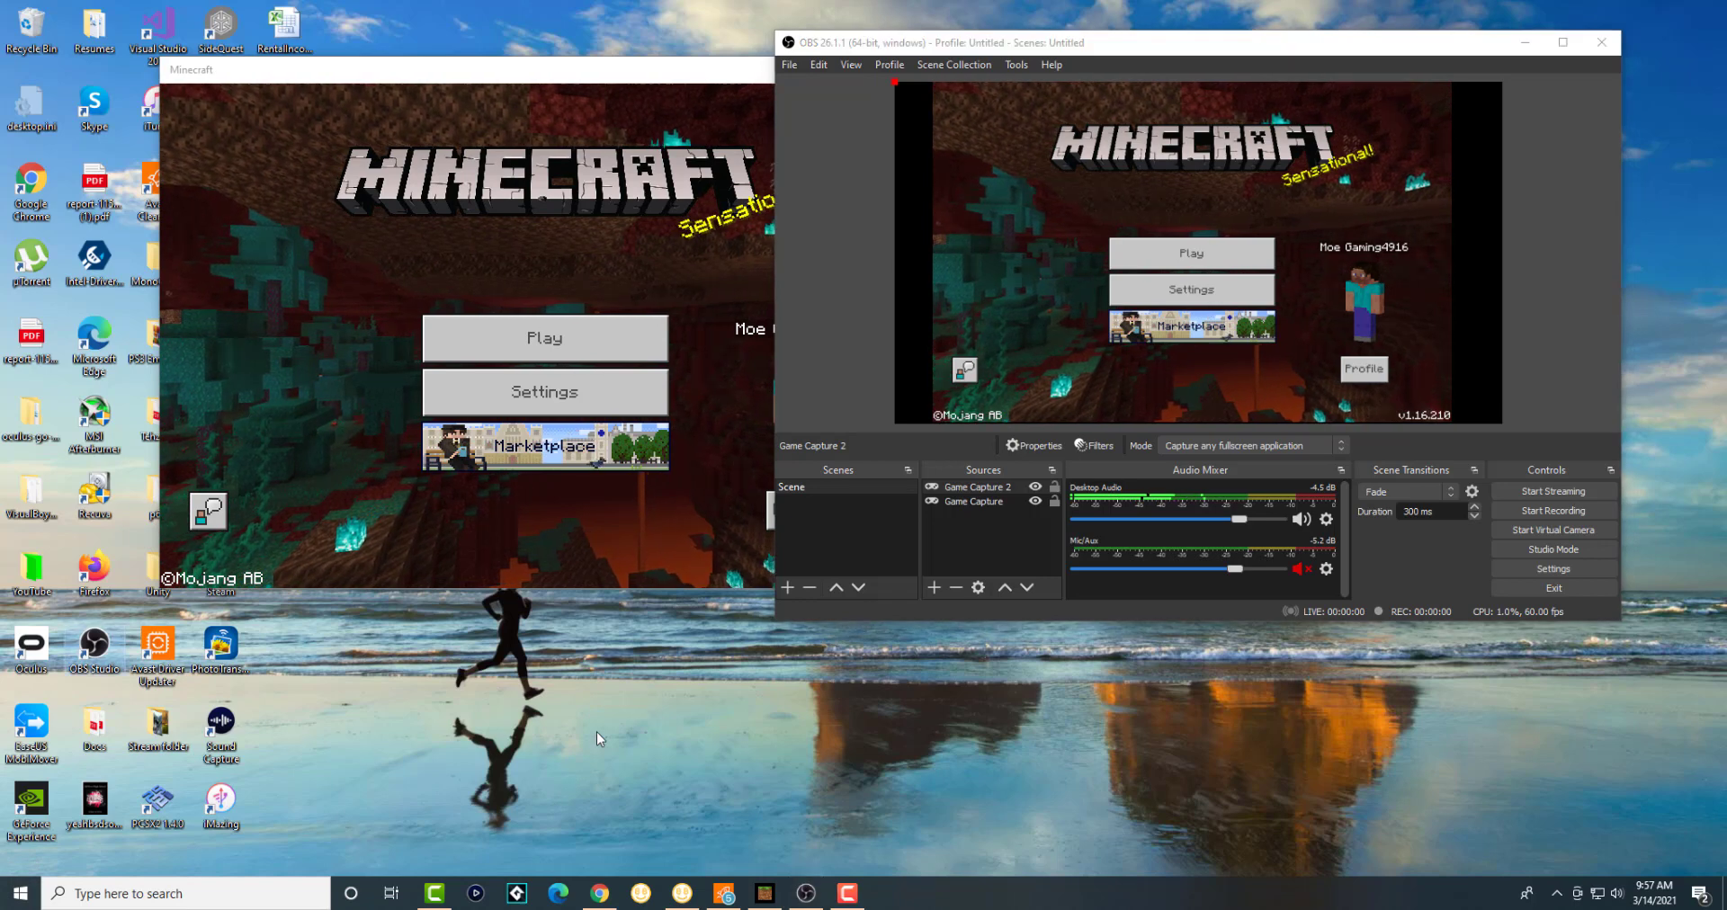
key(super+e)
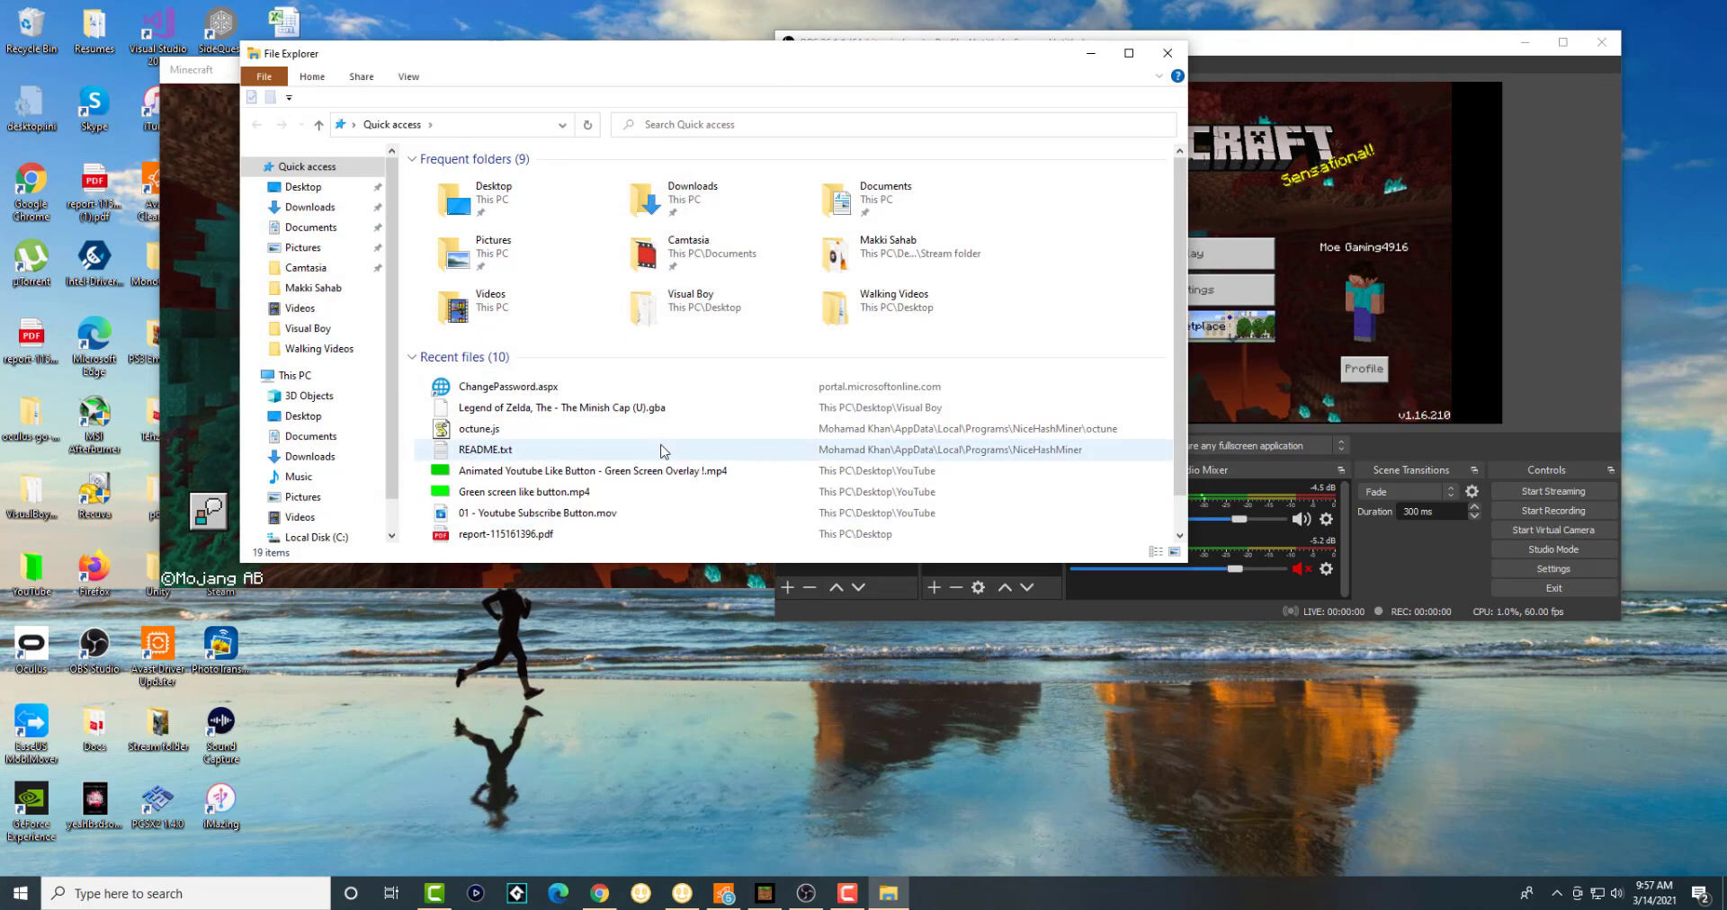
click(274, 382)
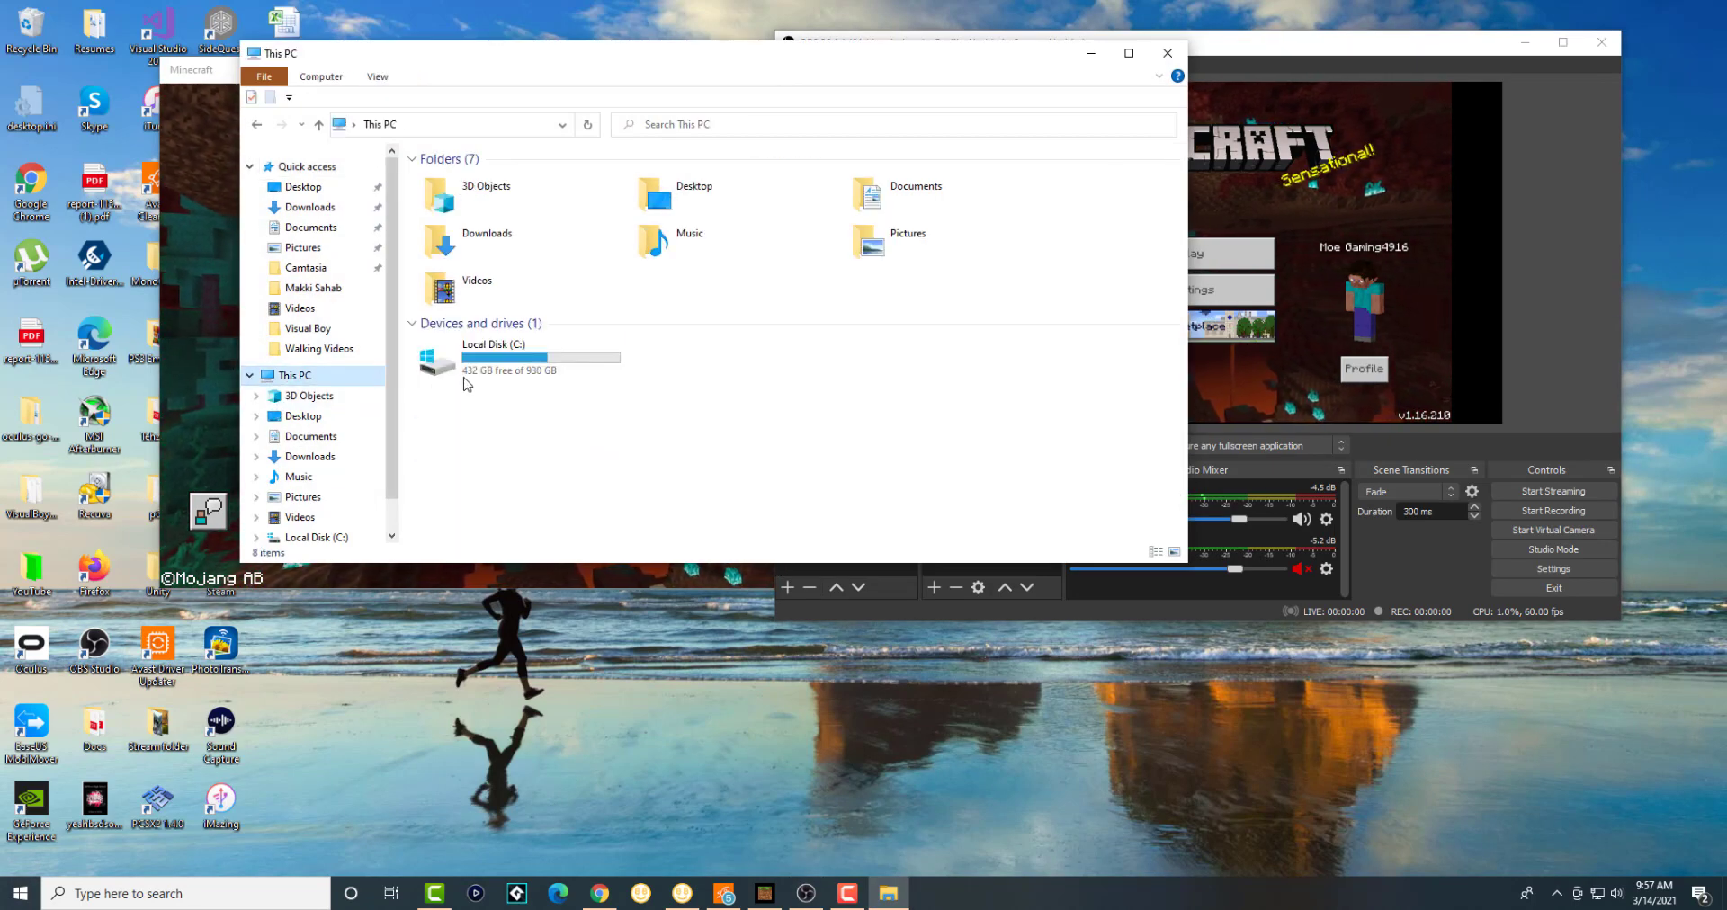
right_click(509, 414)
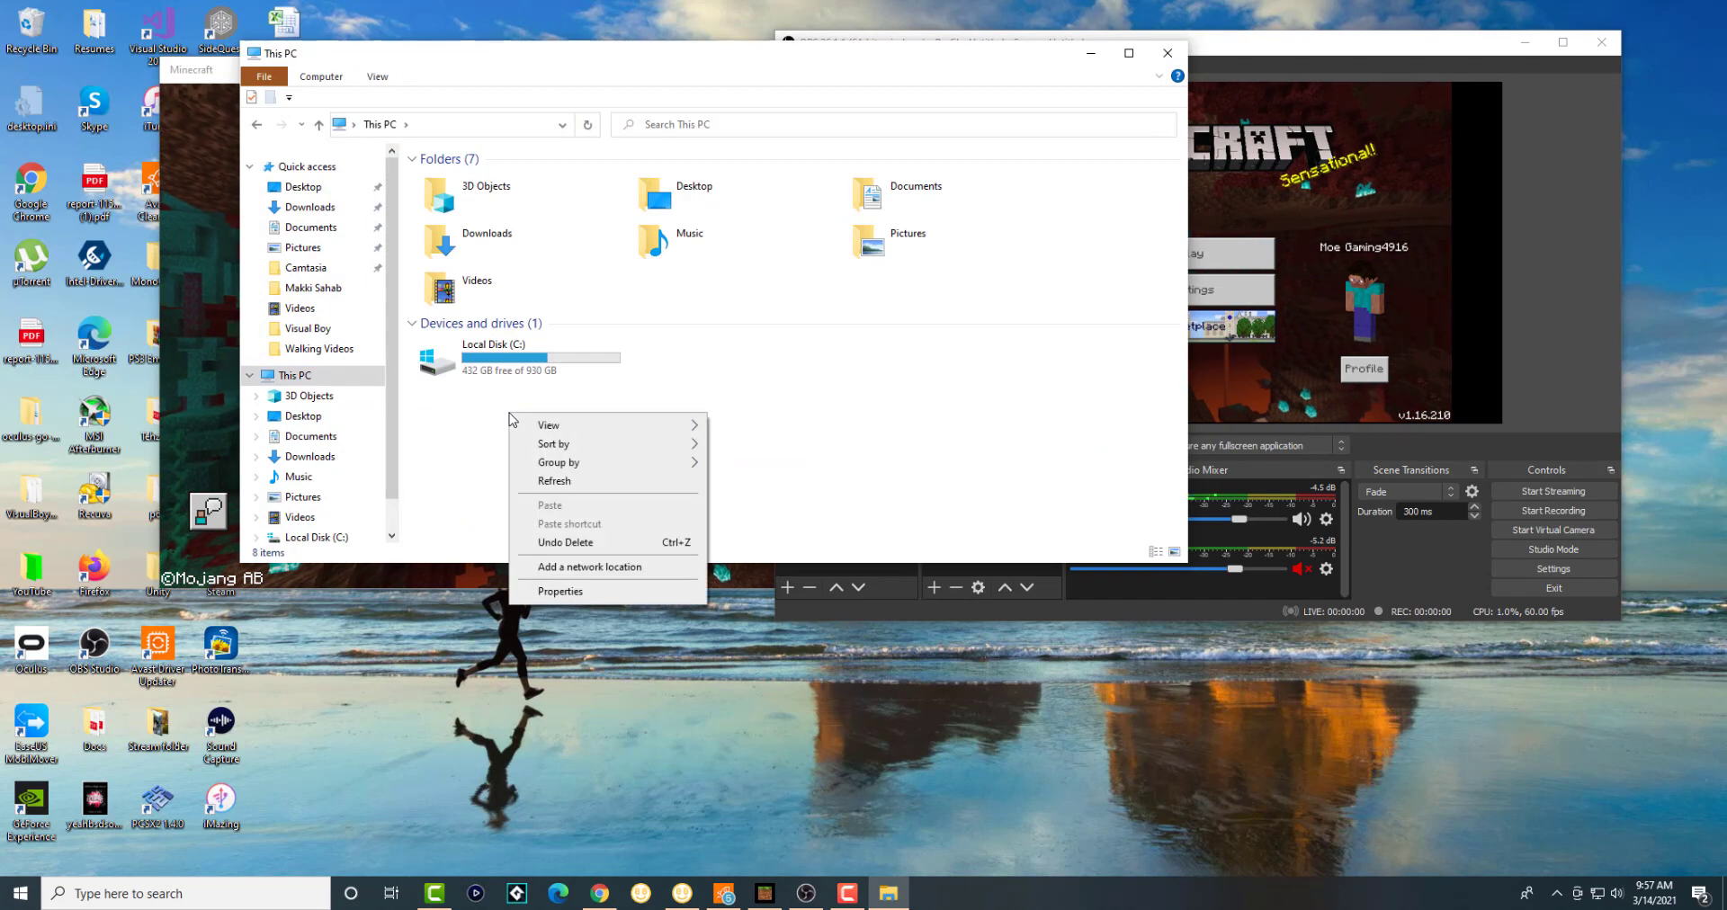
click(580, 593)
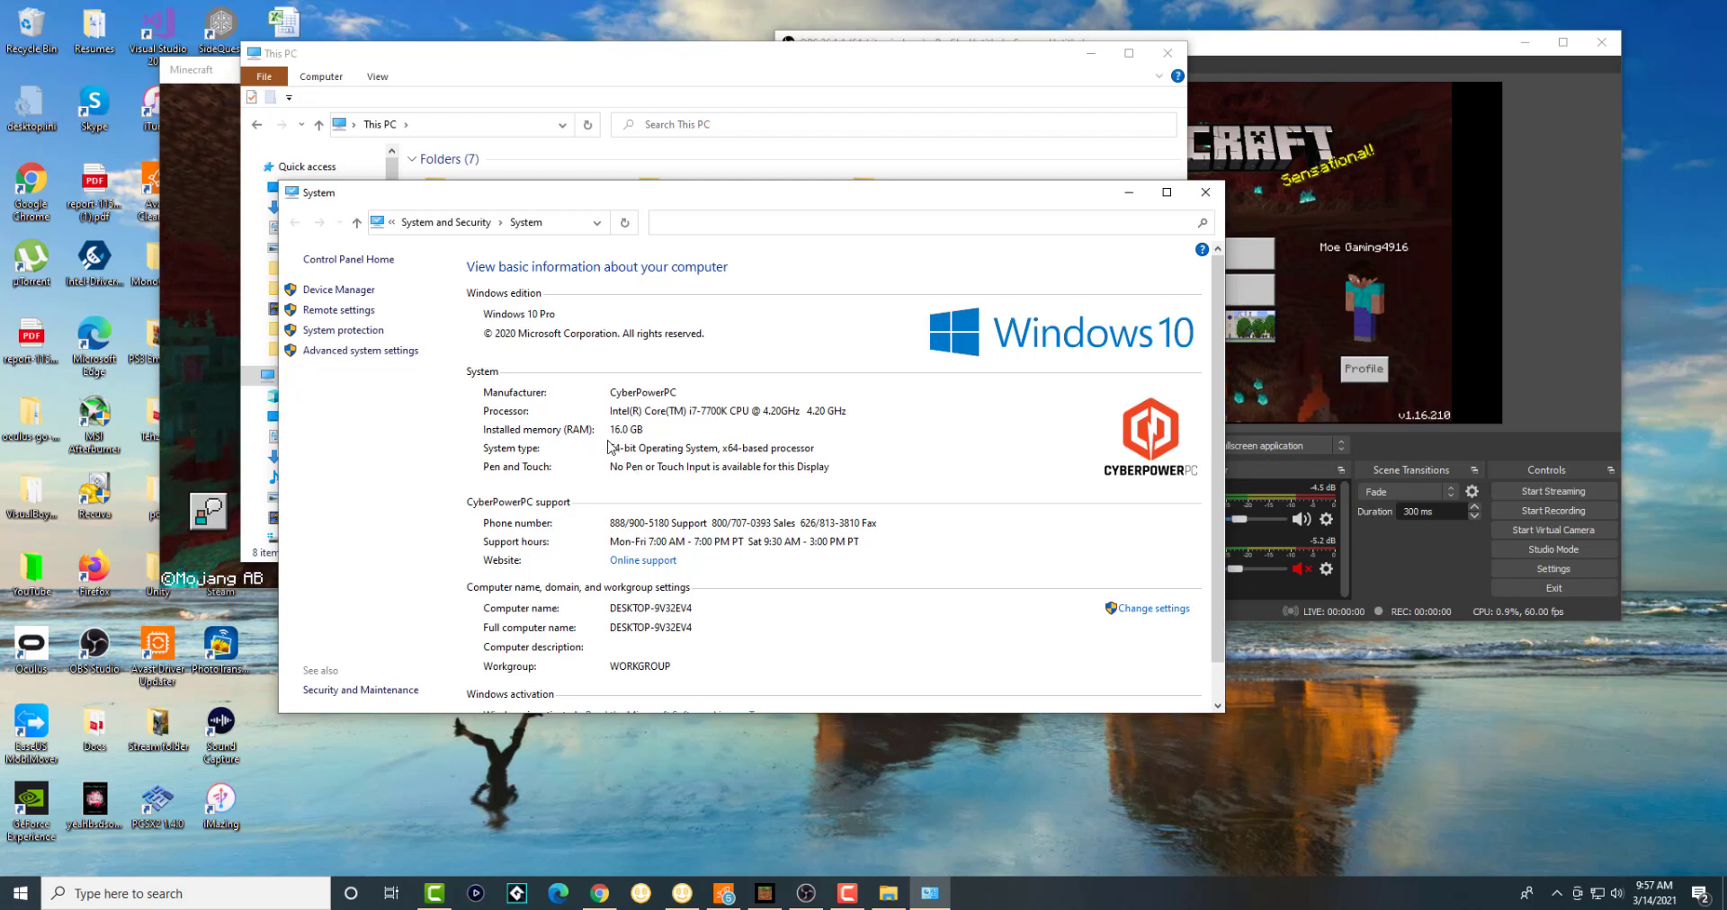
click(1203, 200)
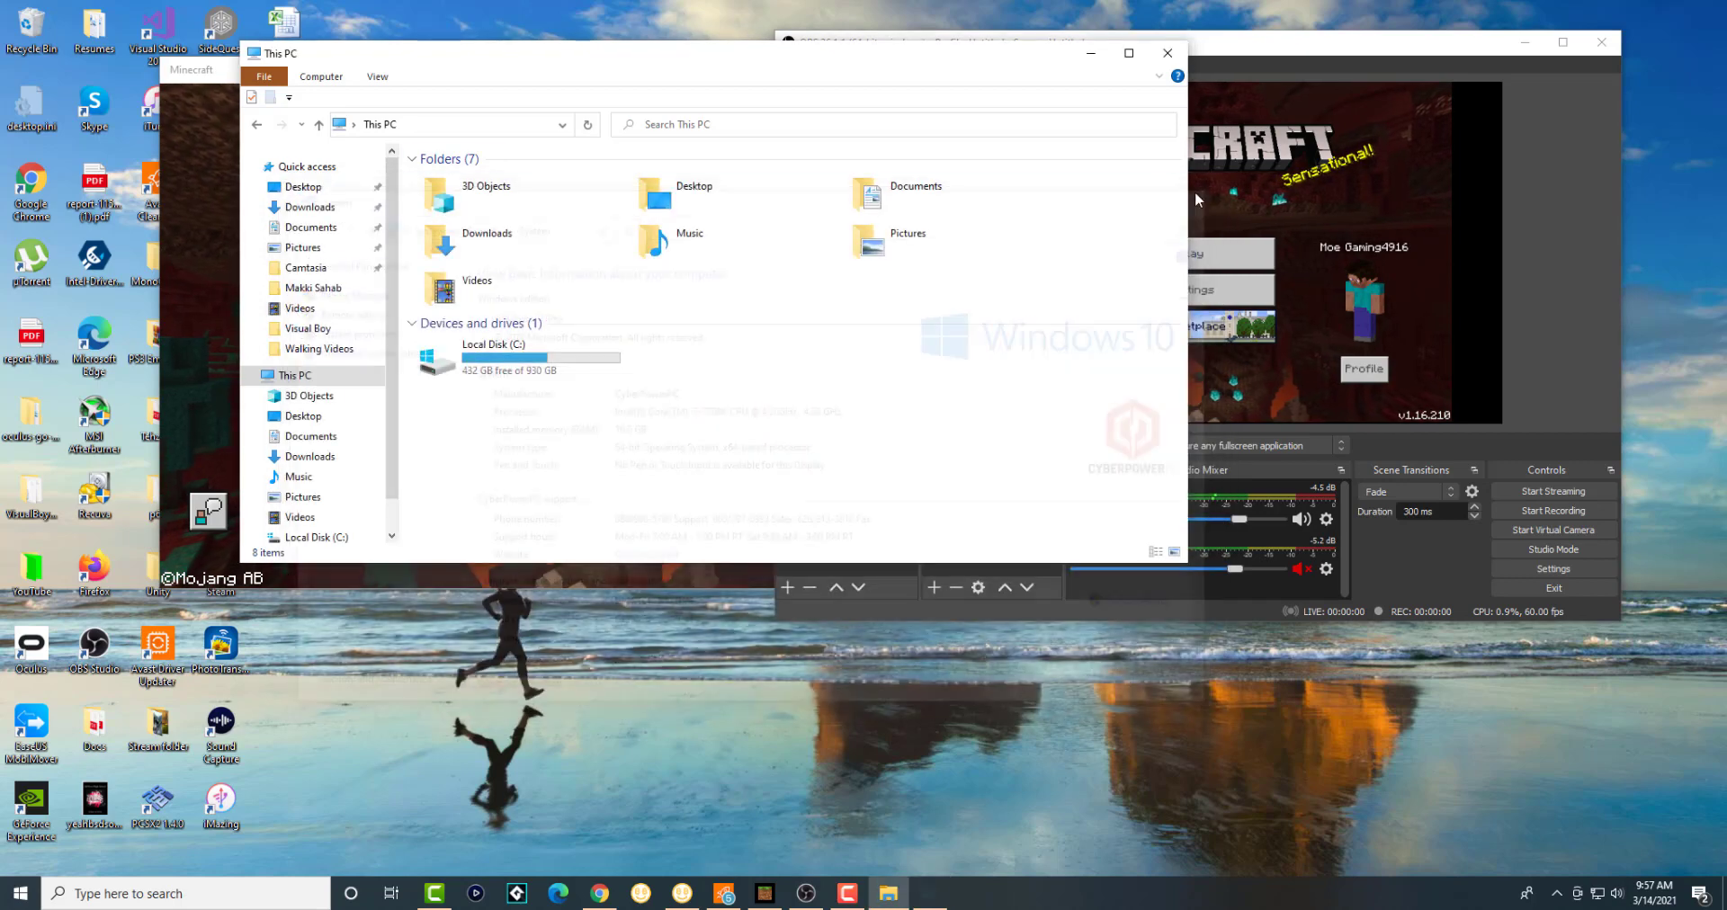
Close This PC, search Windows for 'obs', and right-click the OBS Studio (64bit) best match
click(1168, 53)
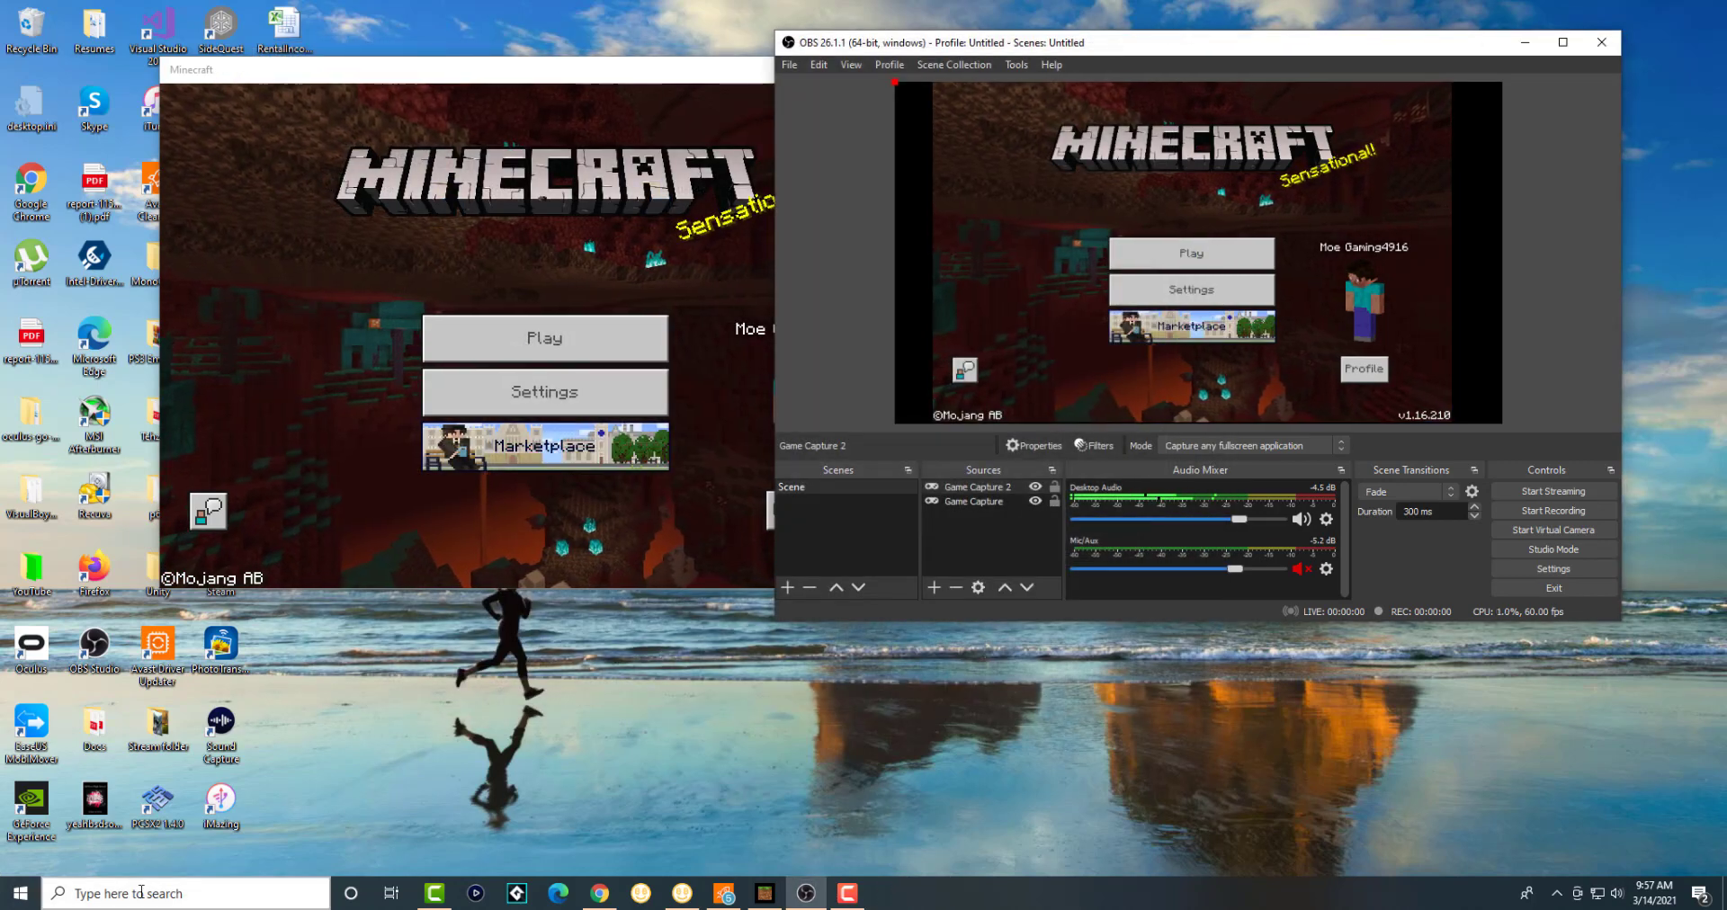
click(105, 894)
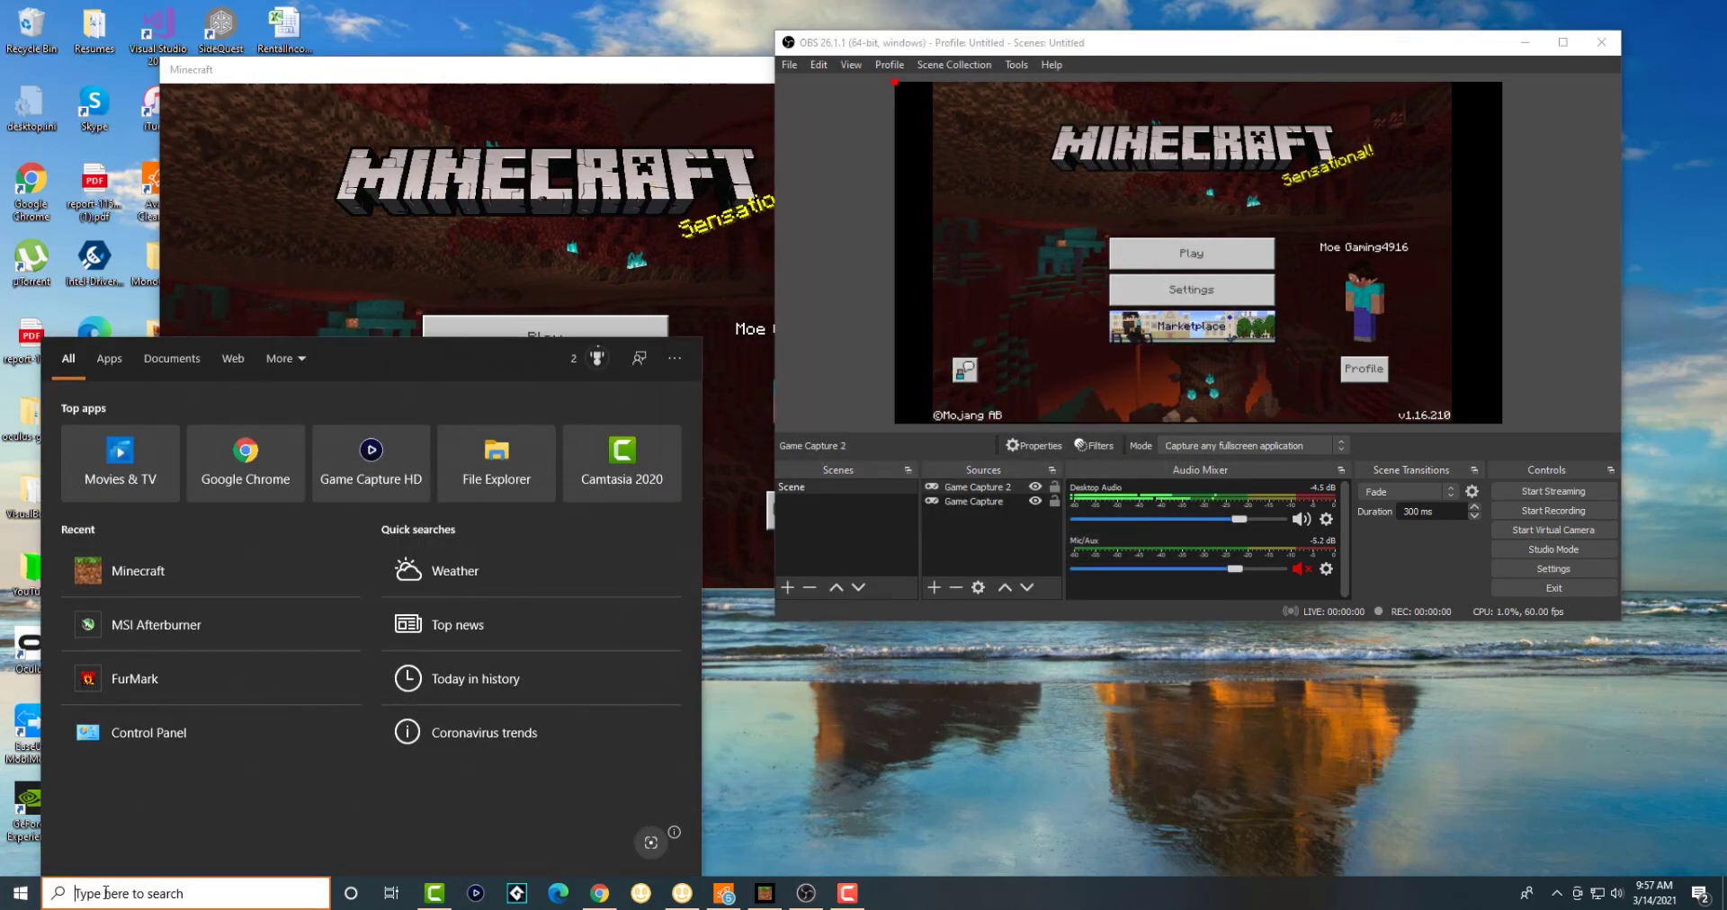
text(obs)
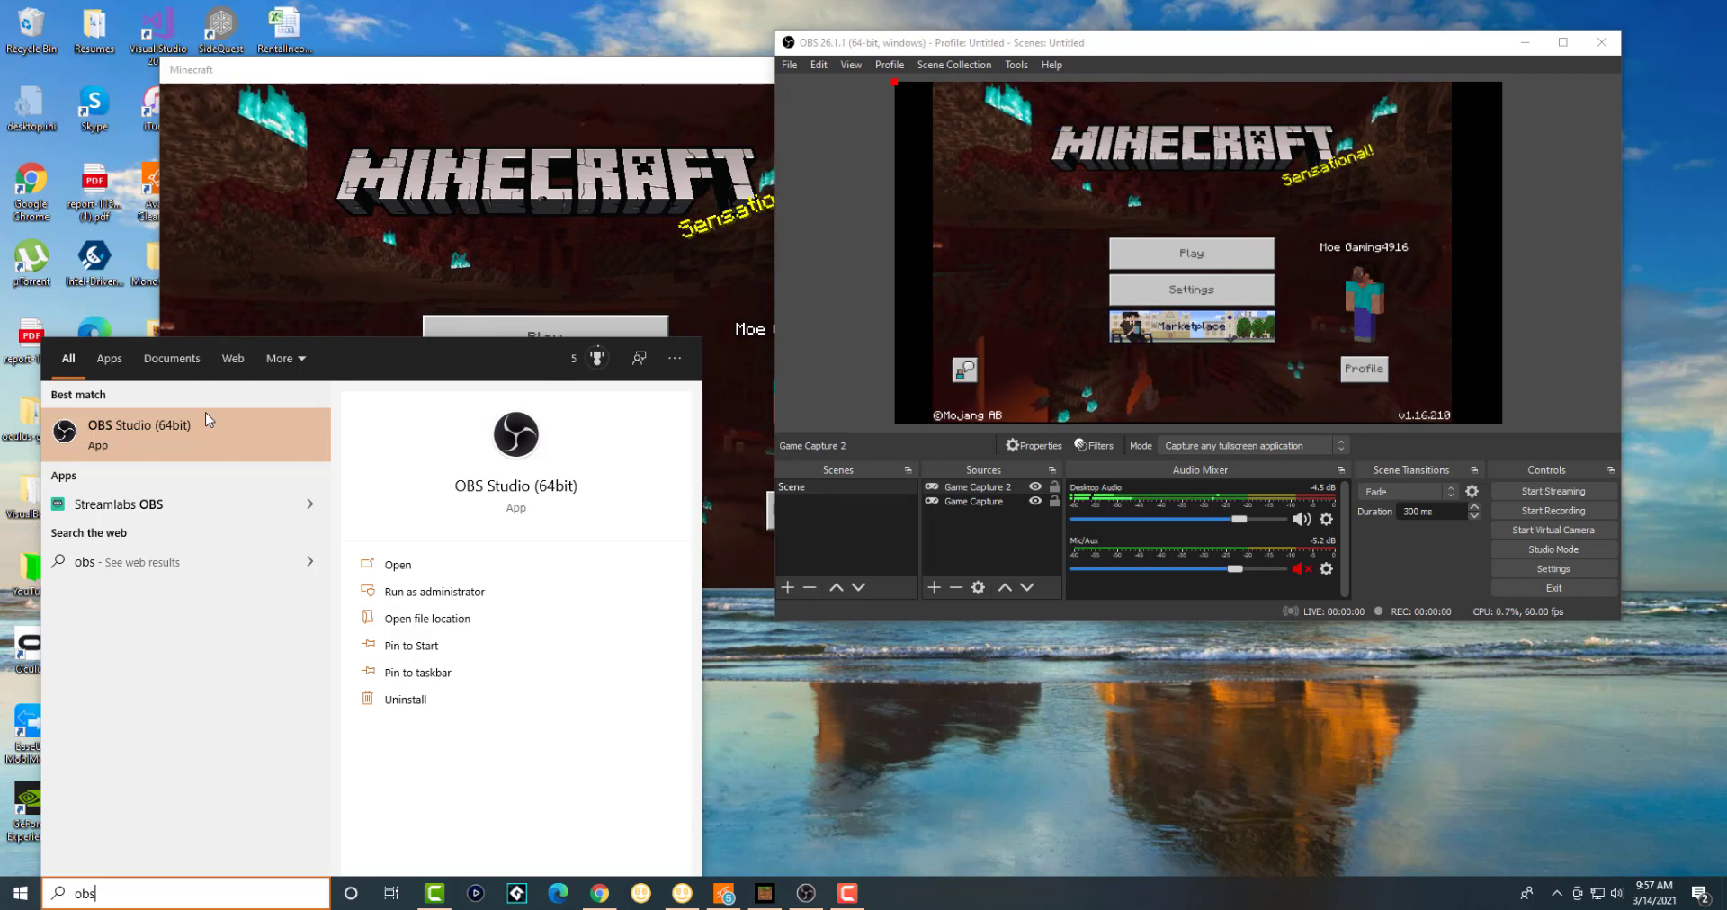
right_click(193, 423)
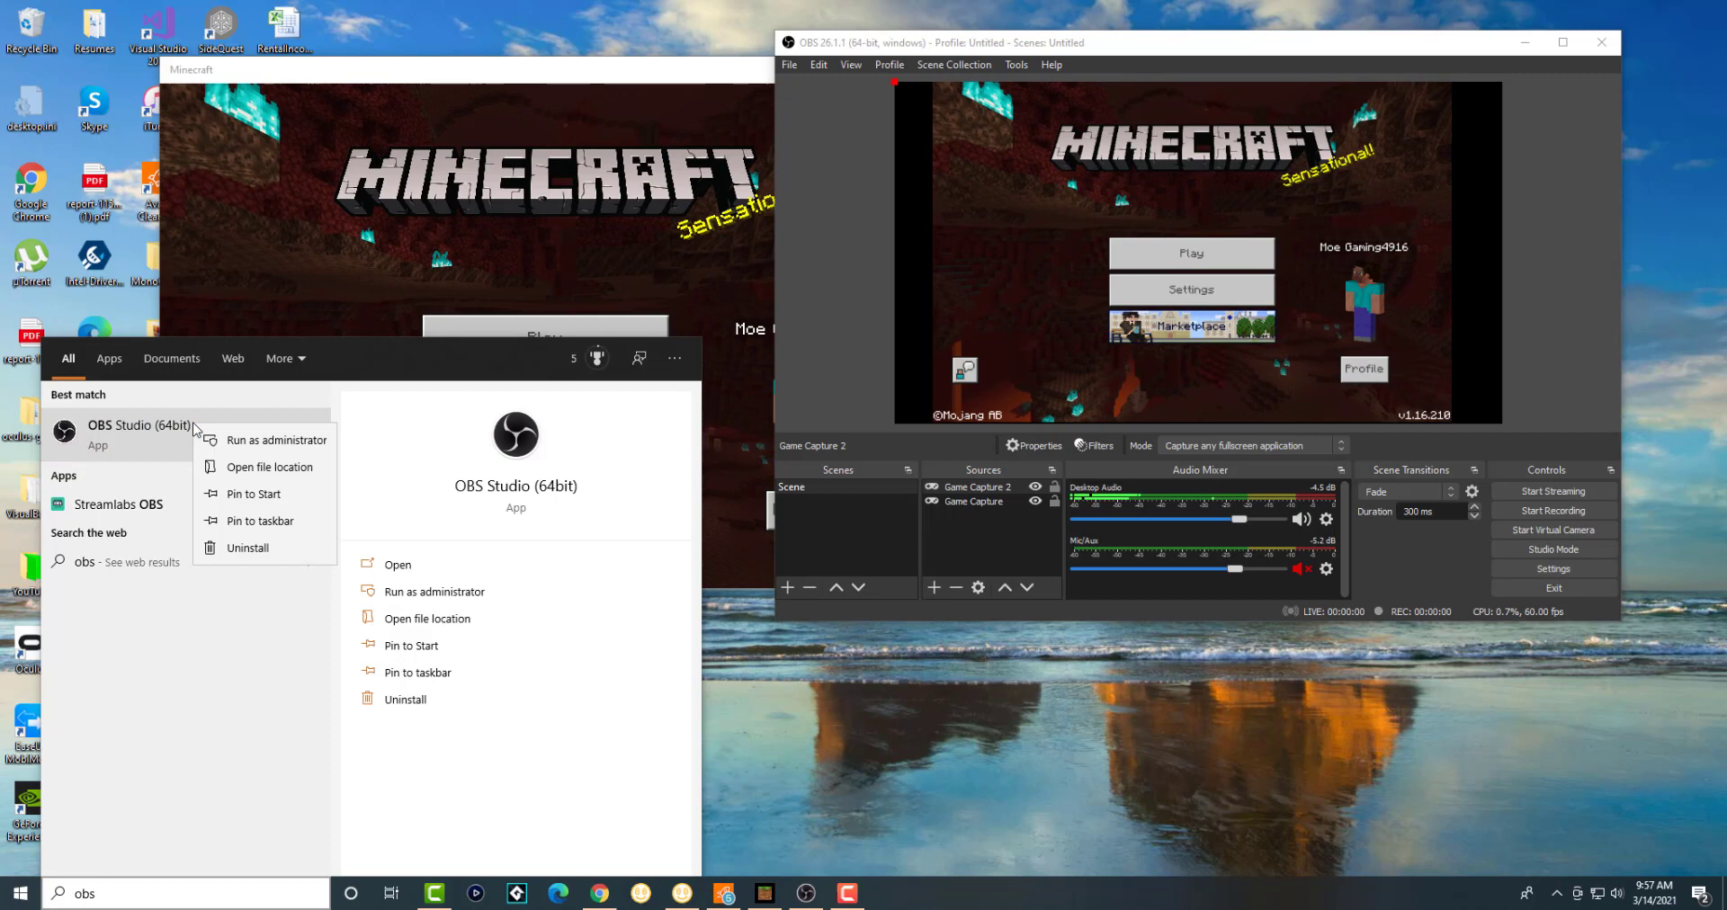
Follow the OBS shortcut to C:\Program Files\obs-studio\bin\64bit and open obs64.exe's Properties
click(267, 467)
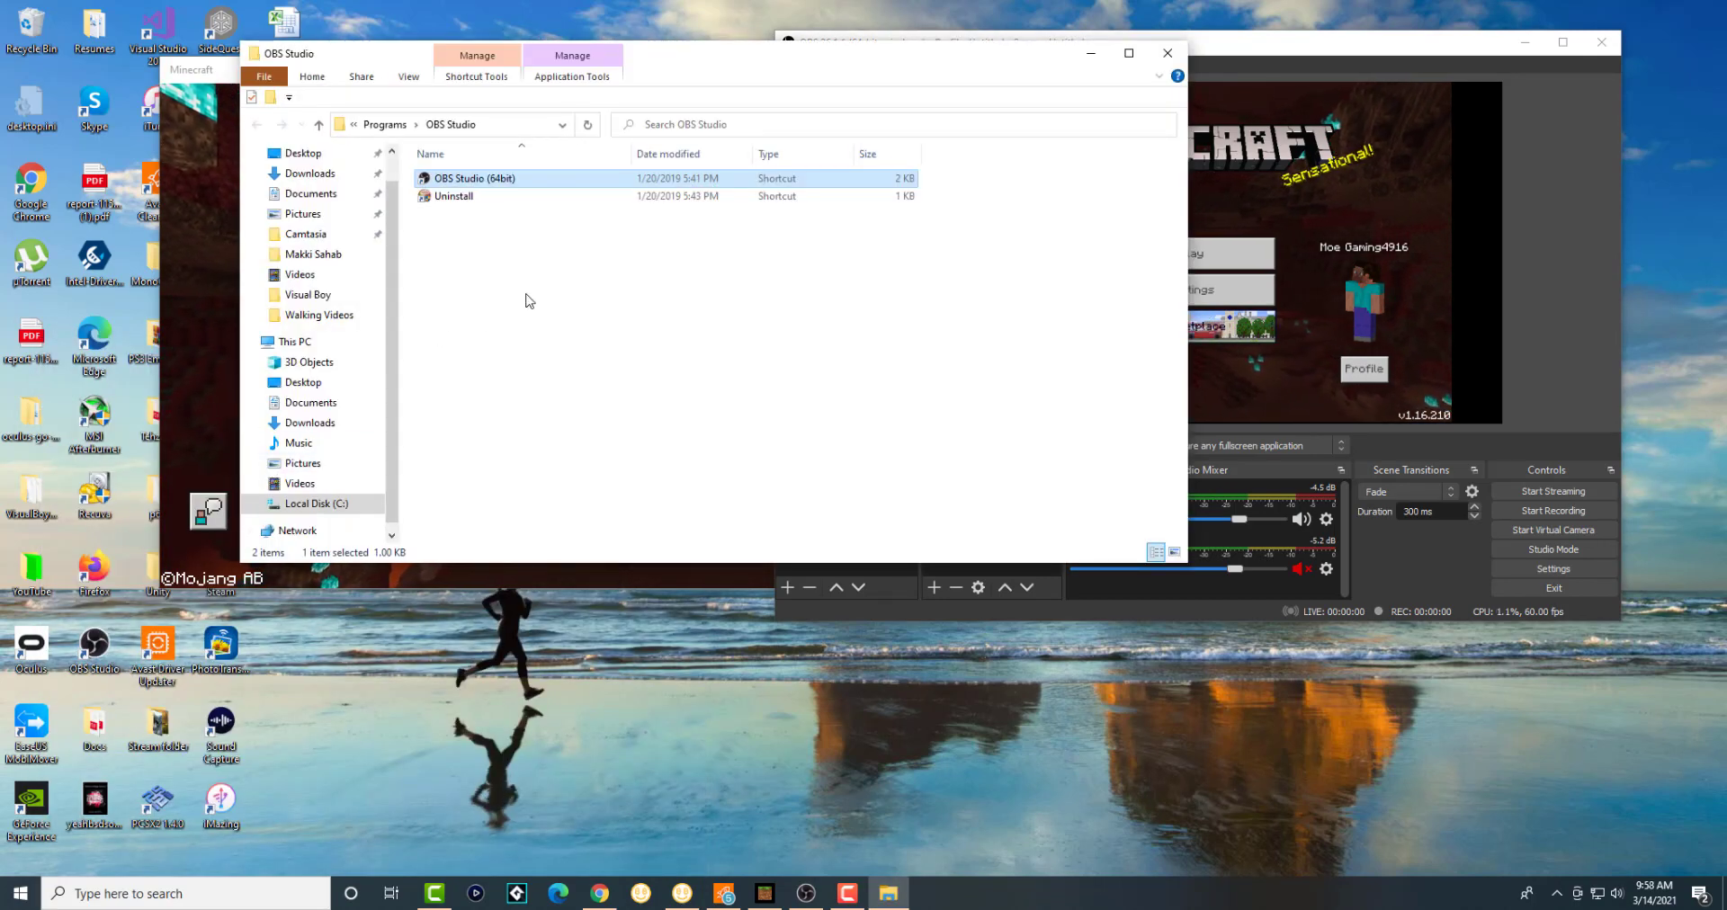
right_click(501, 185)
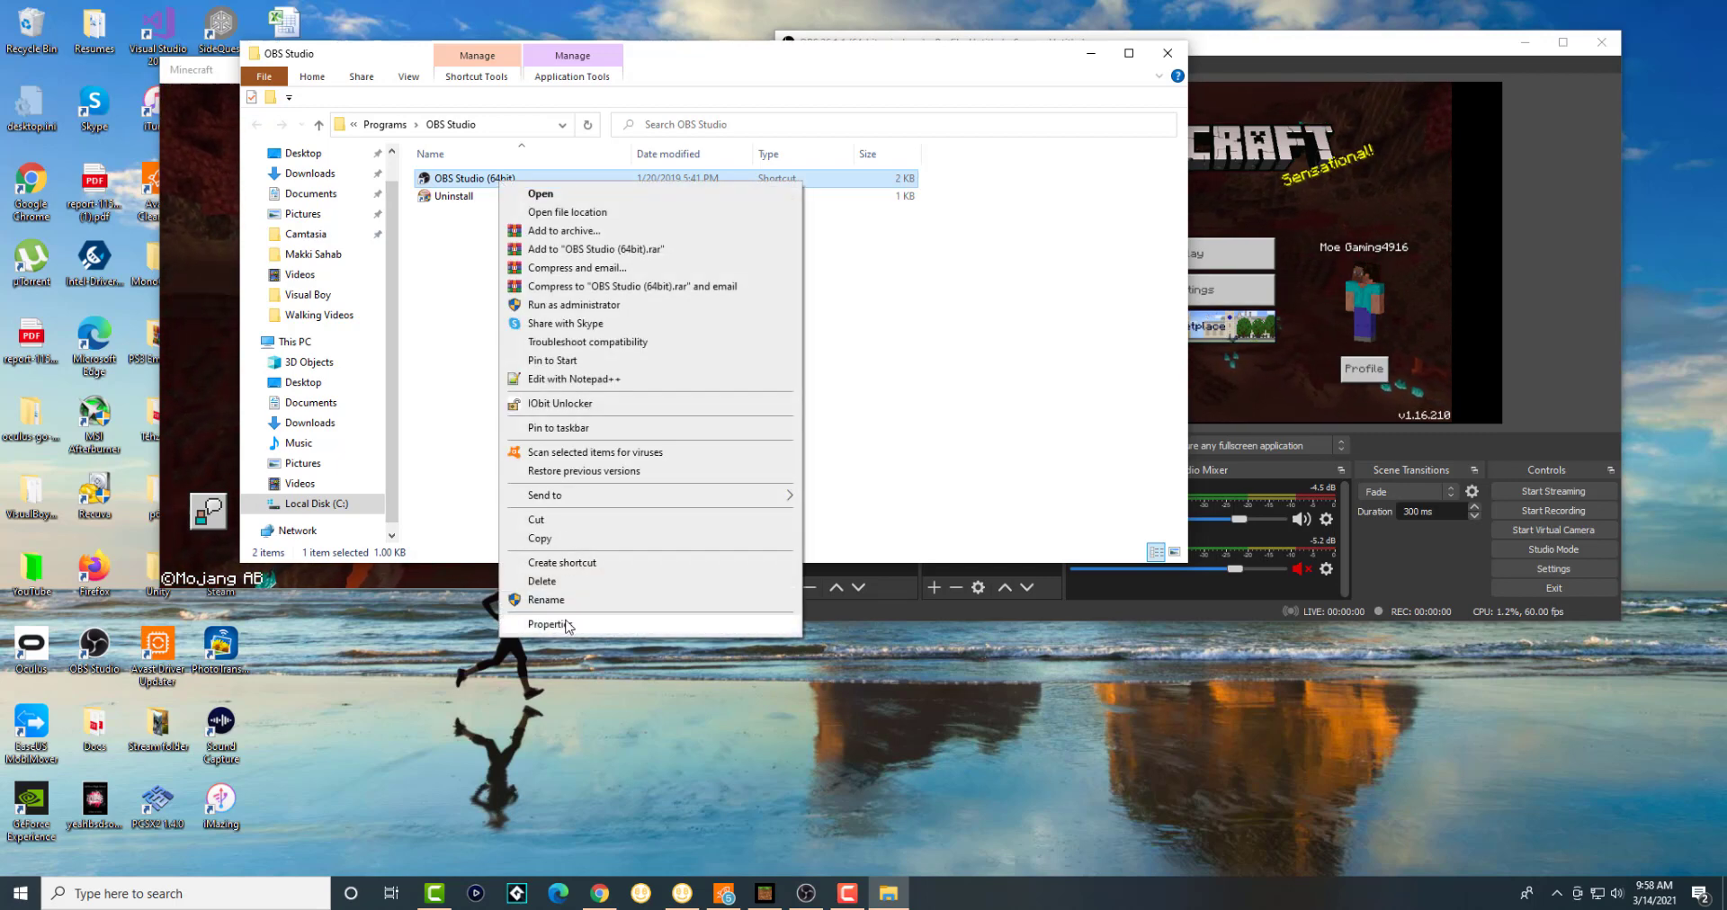
click(554, 213)
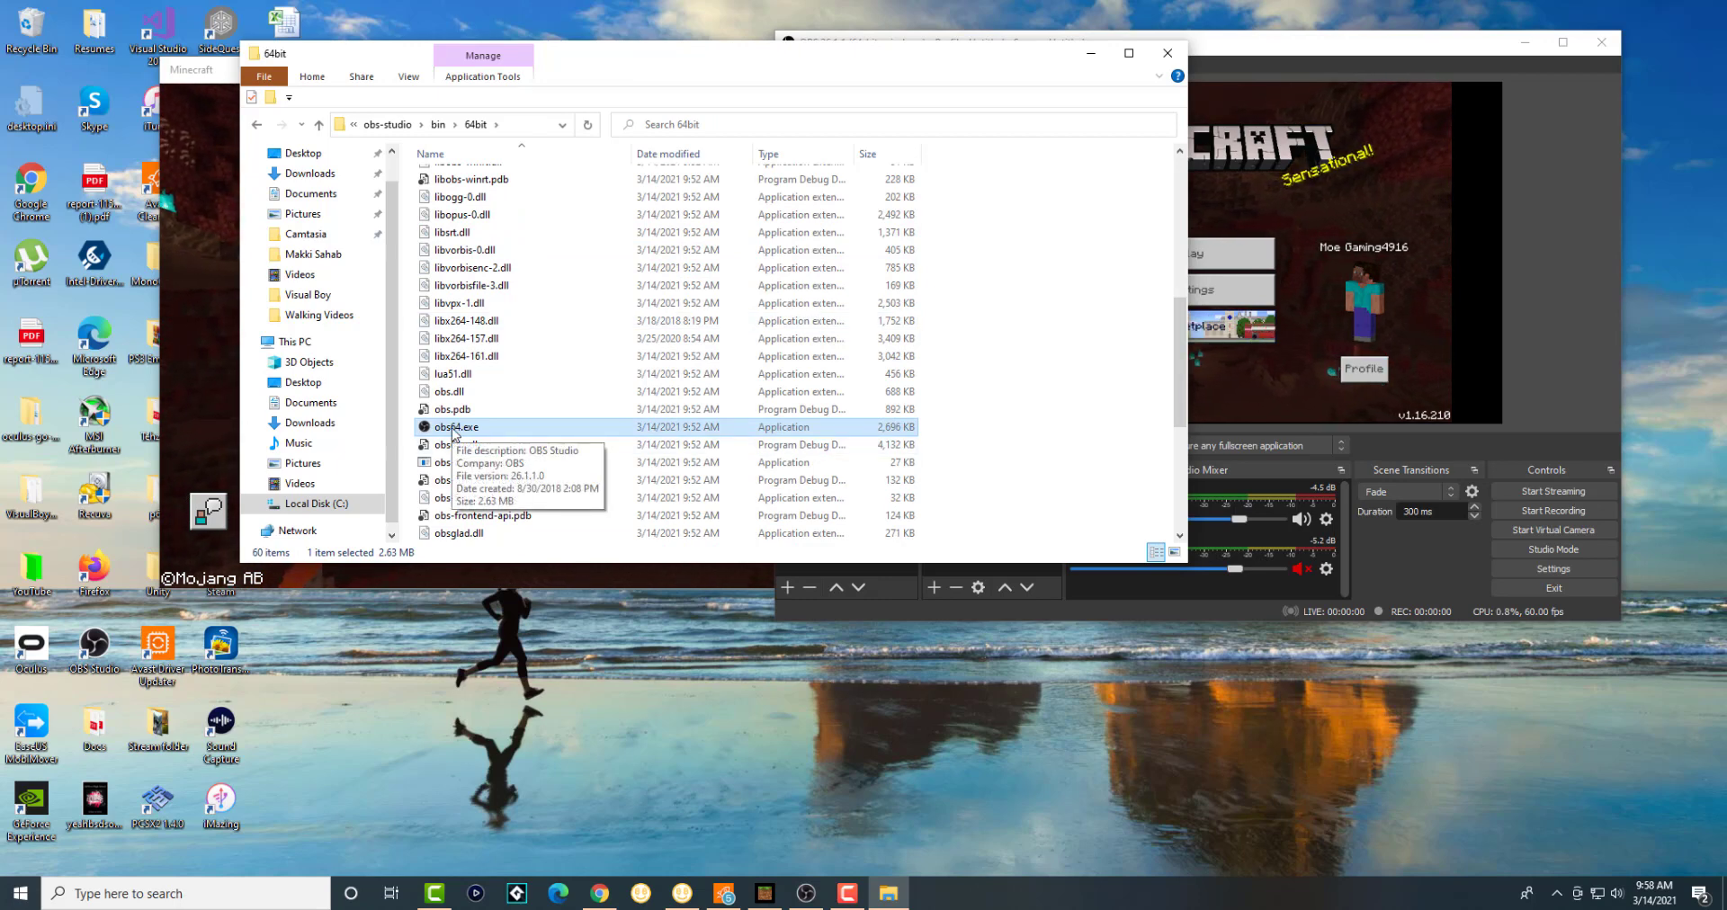
right_click(453, 430)
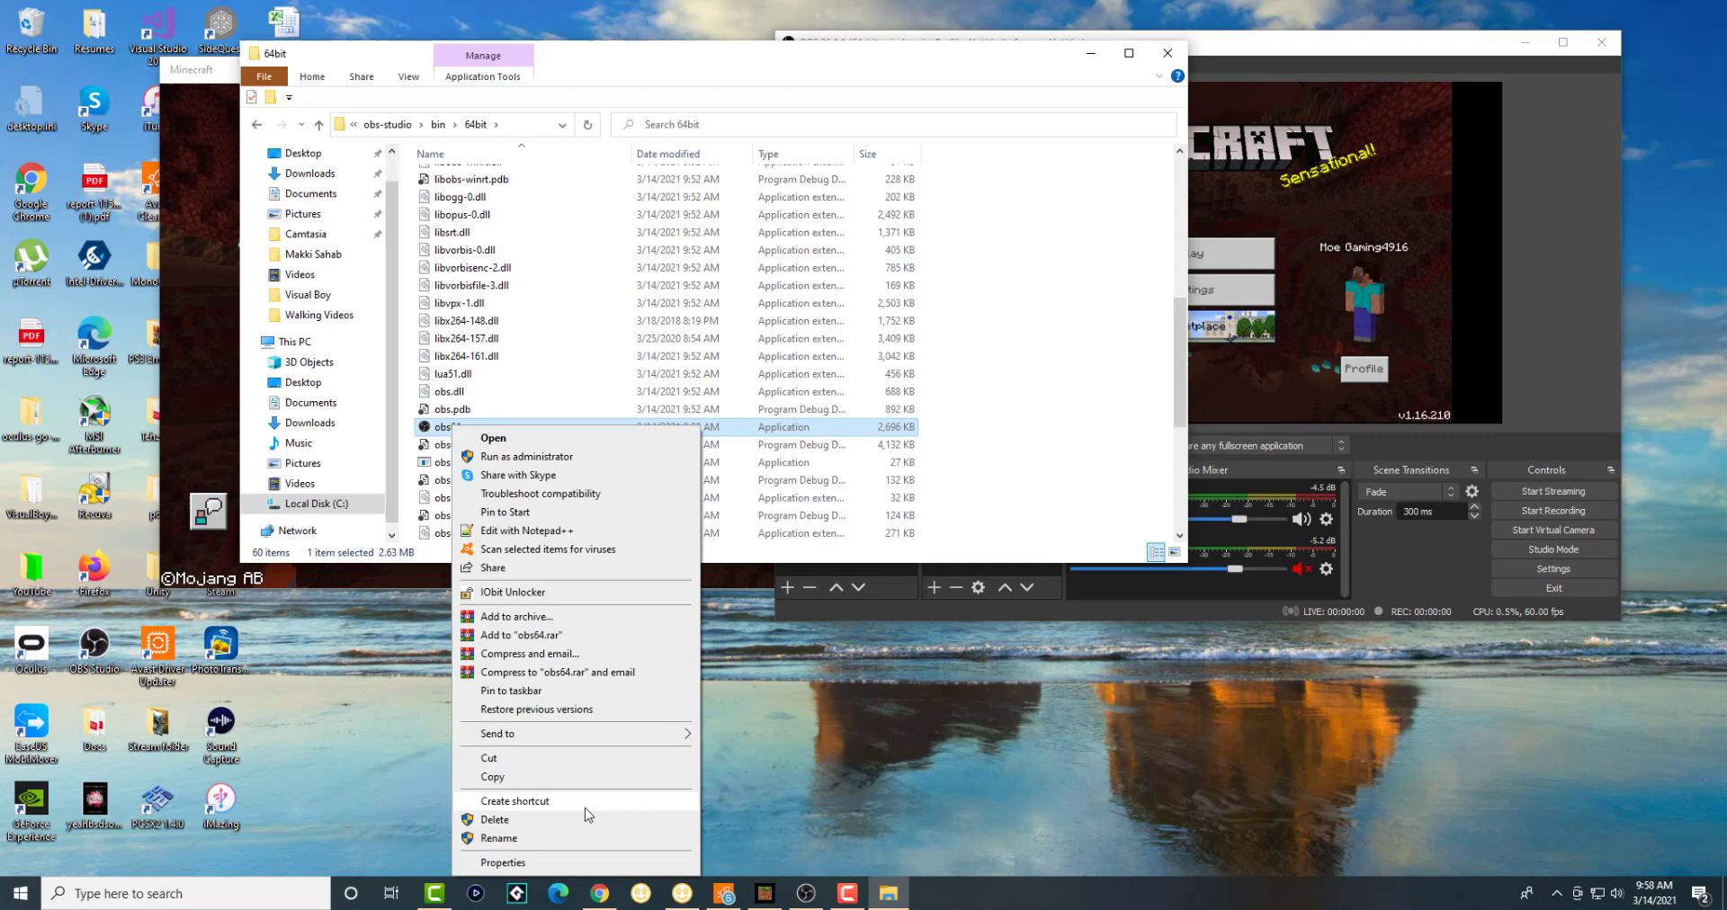
click(555, 863)
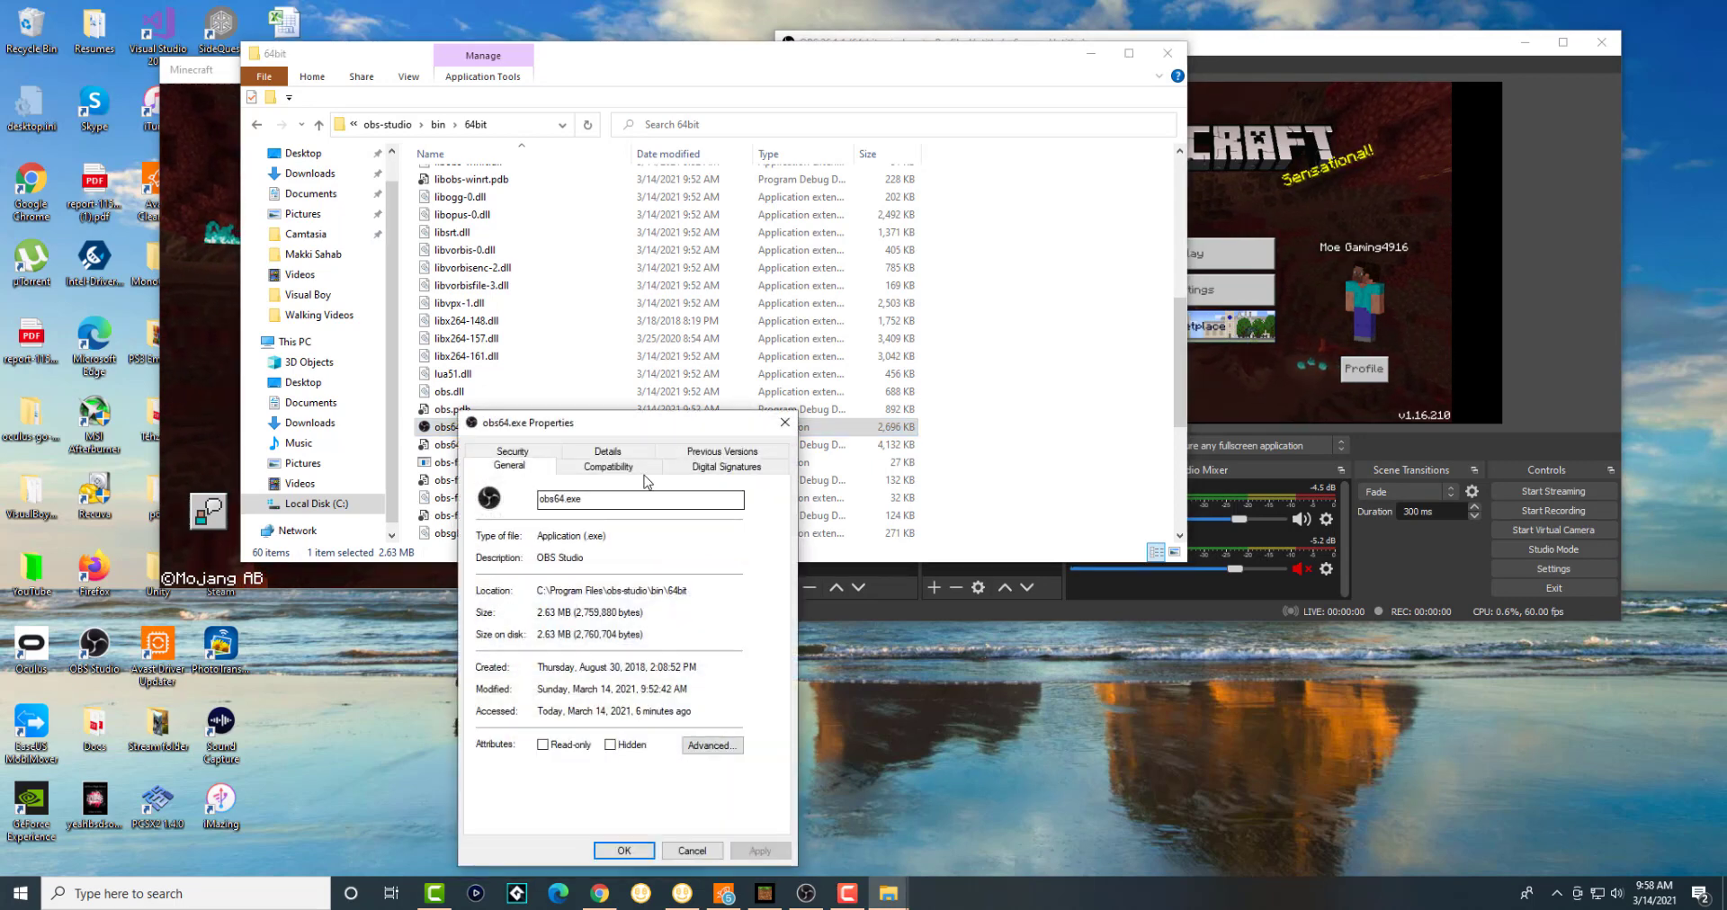
On obs64.exe's Compatibility tab, leave compatibility mode off and enable Run as administrator, then close everything
drag(681, 436, 723, 349)
click(644, 383)
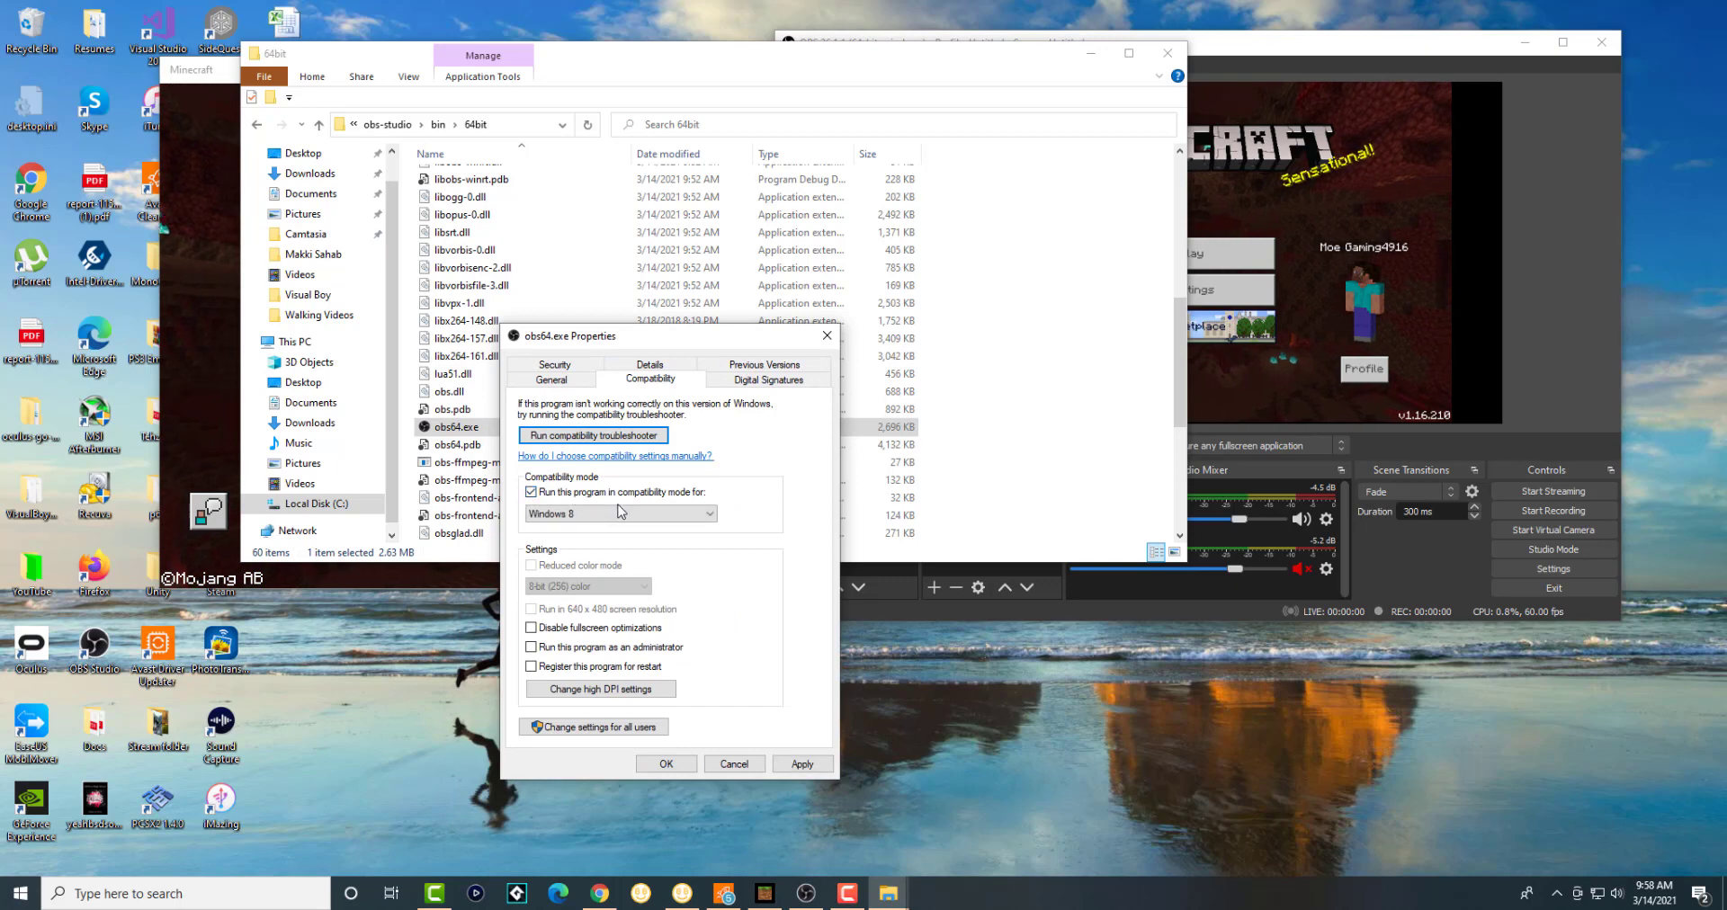
click(622, 515)
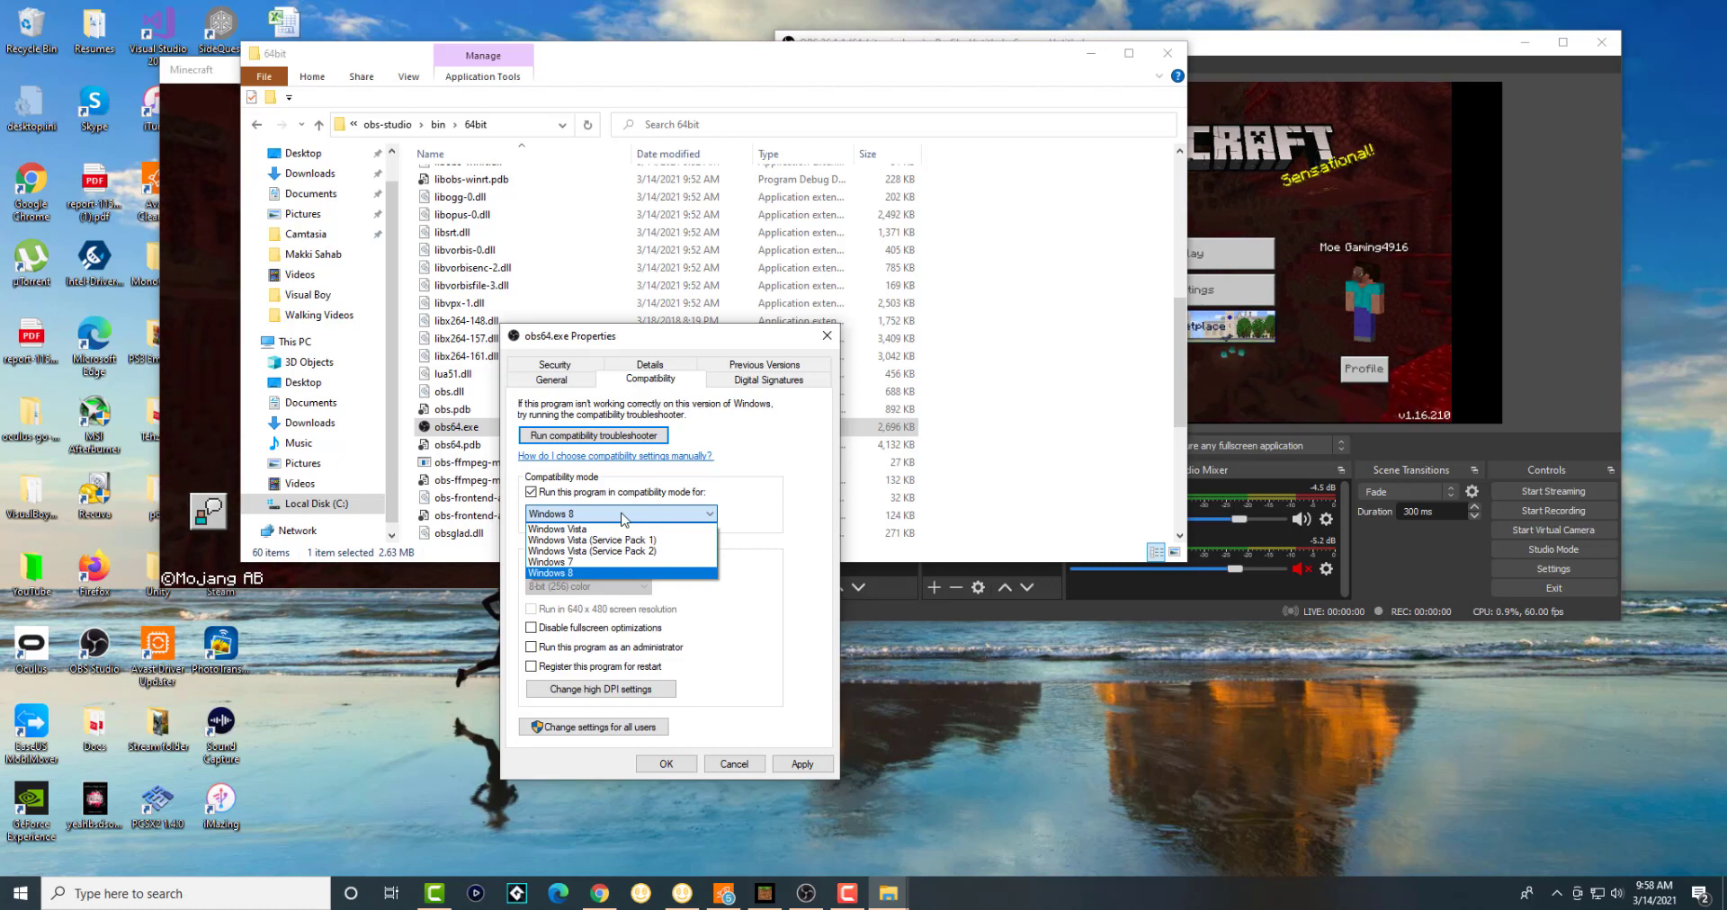
click(622, 514)
click(628, 496)
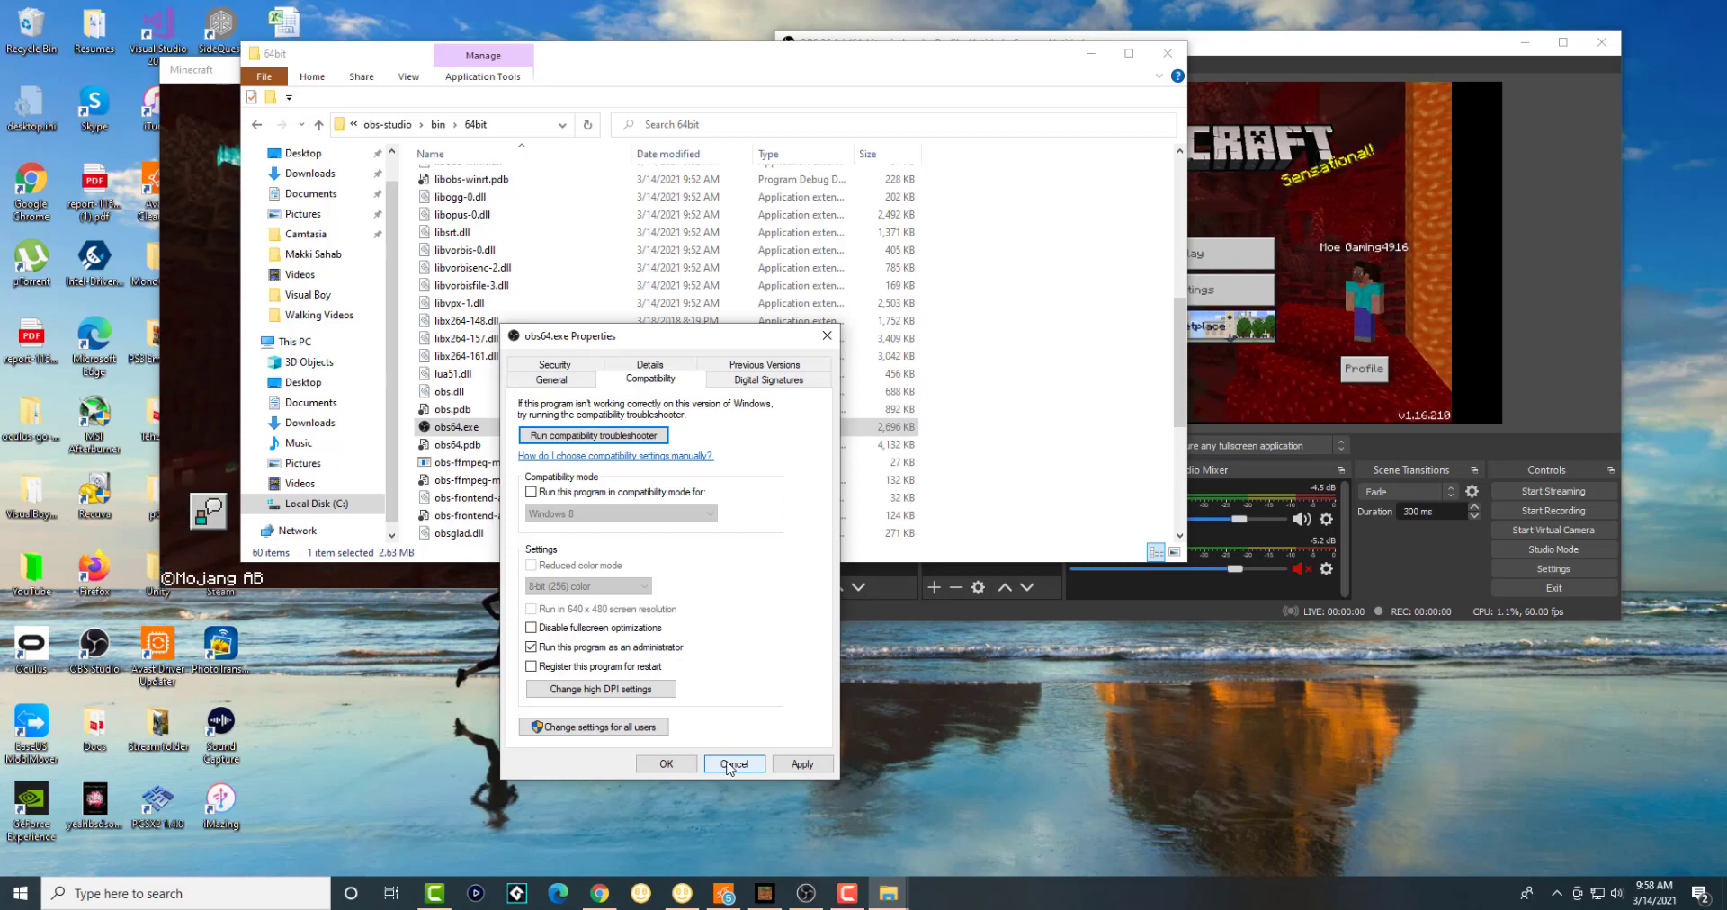
click(731, 764)
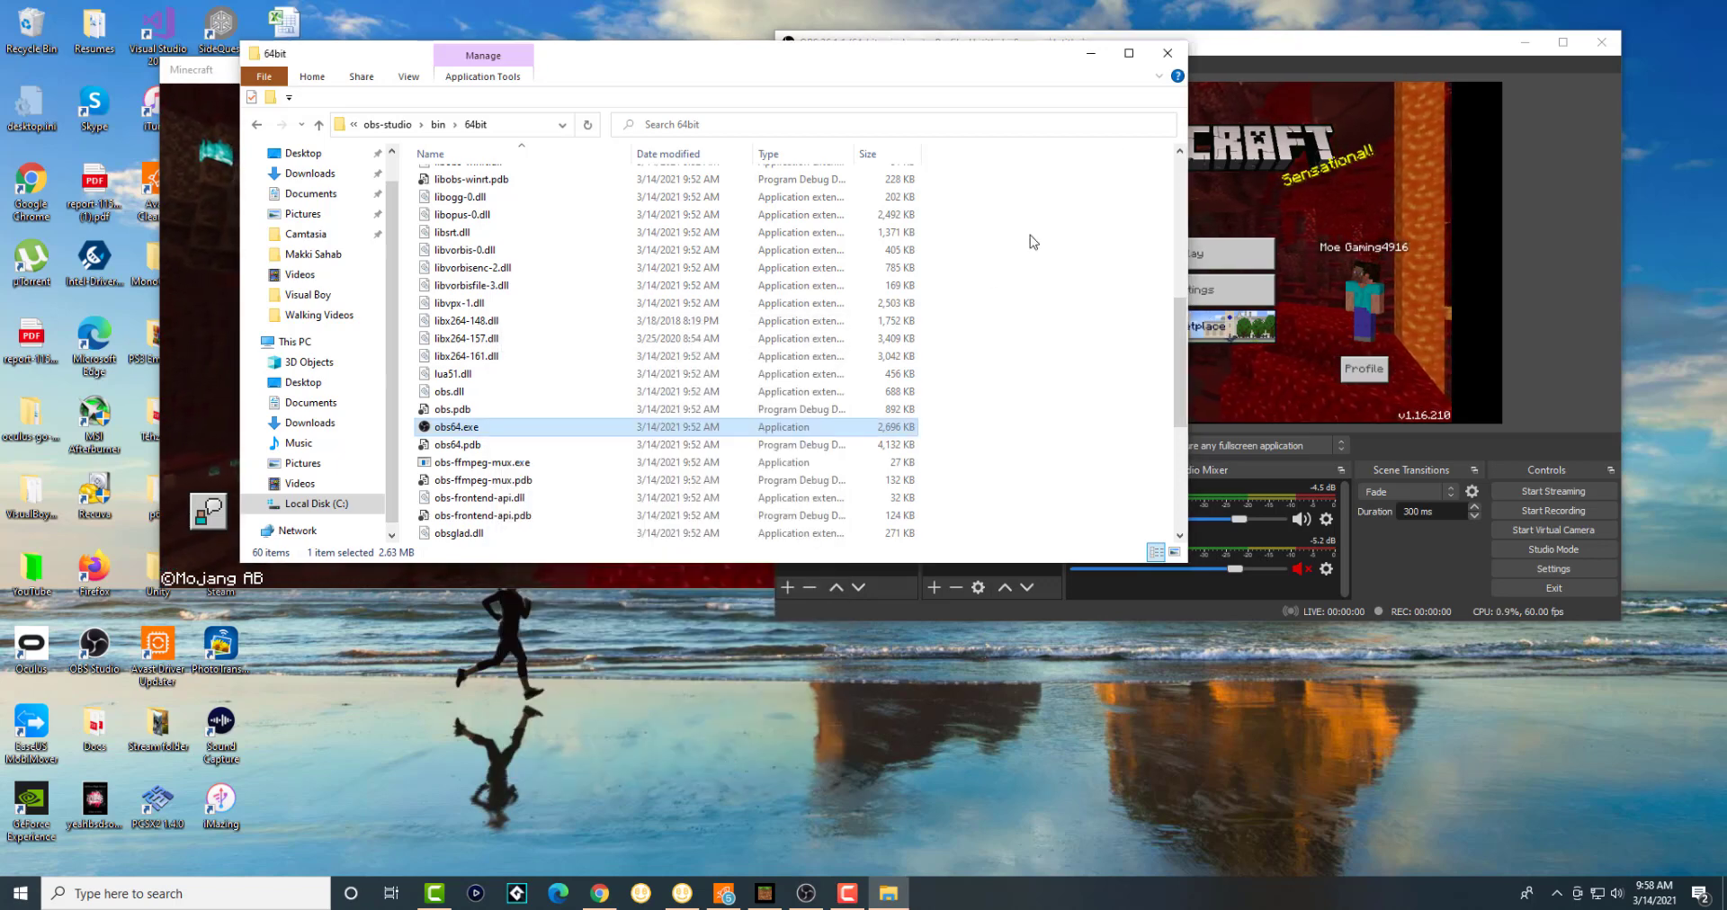
click(1164, 54)
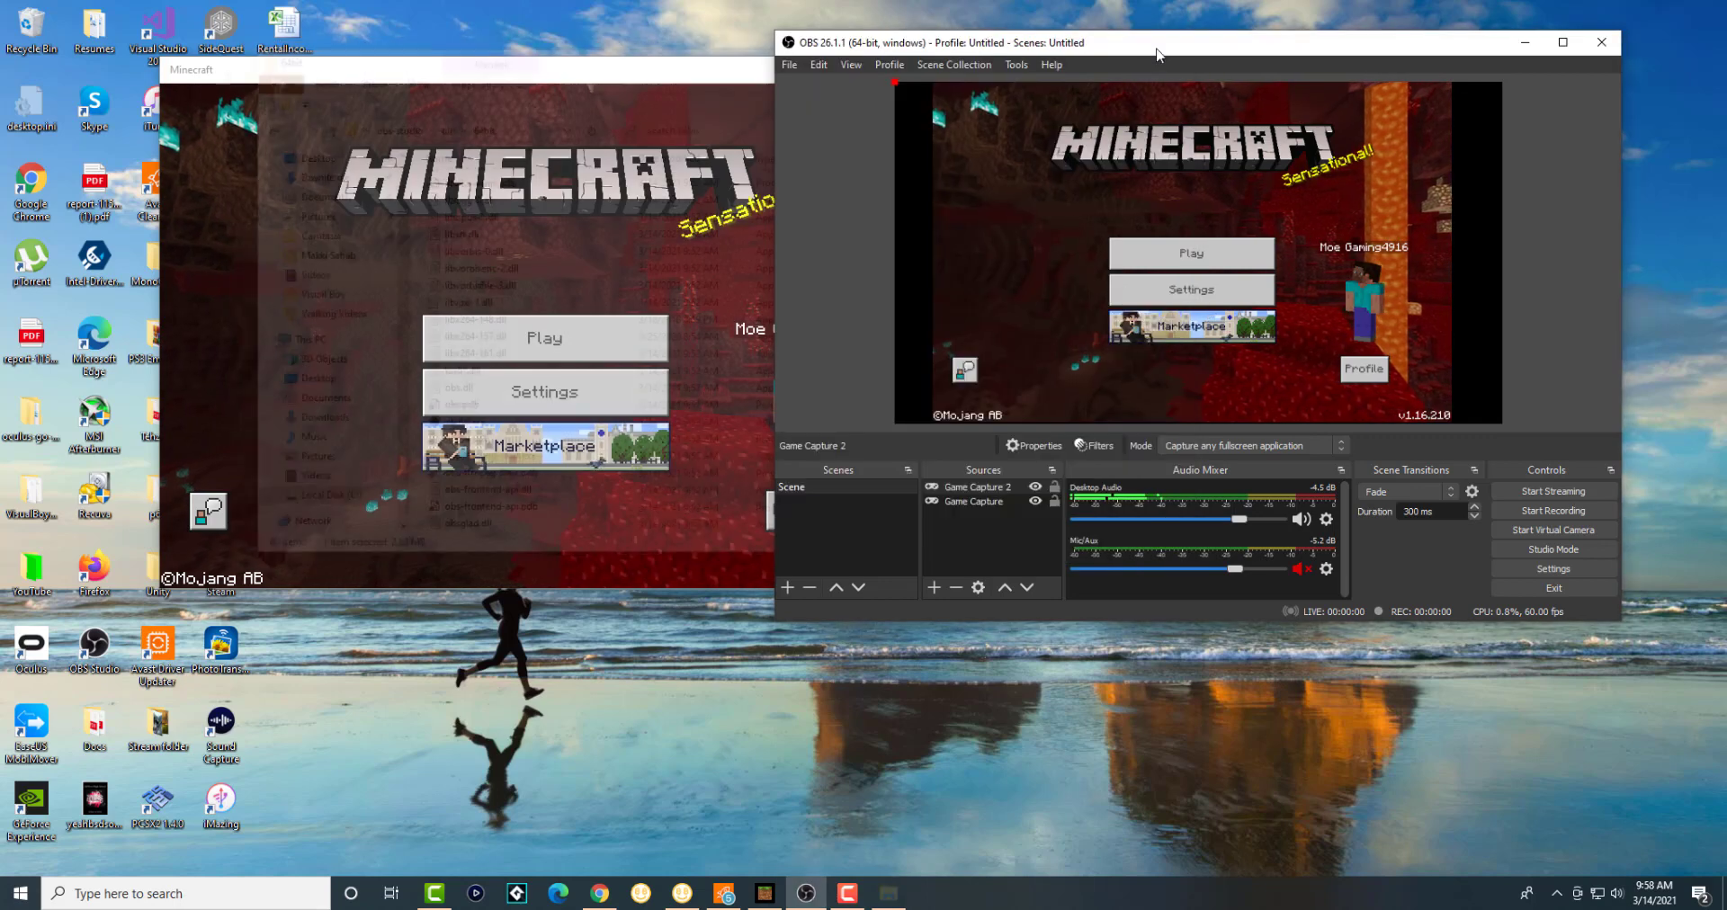